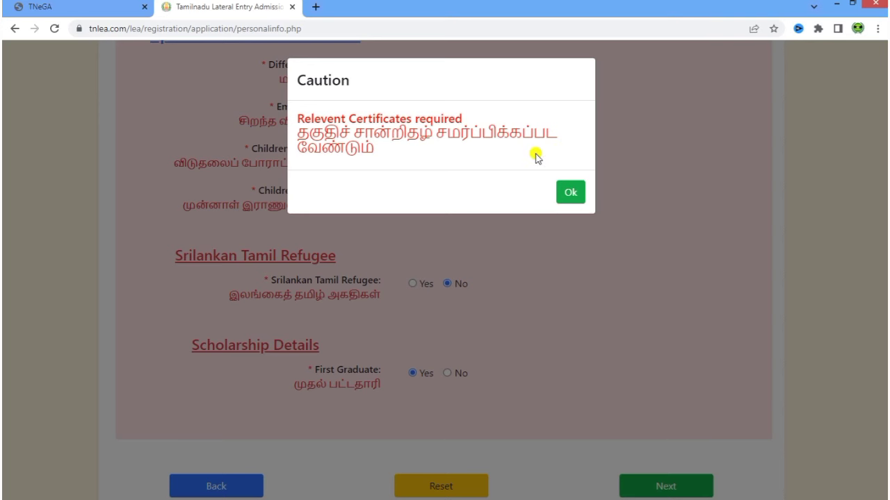
- Dismiss the Caution popup saying relevant certificates are required
click(572, 195)
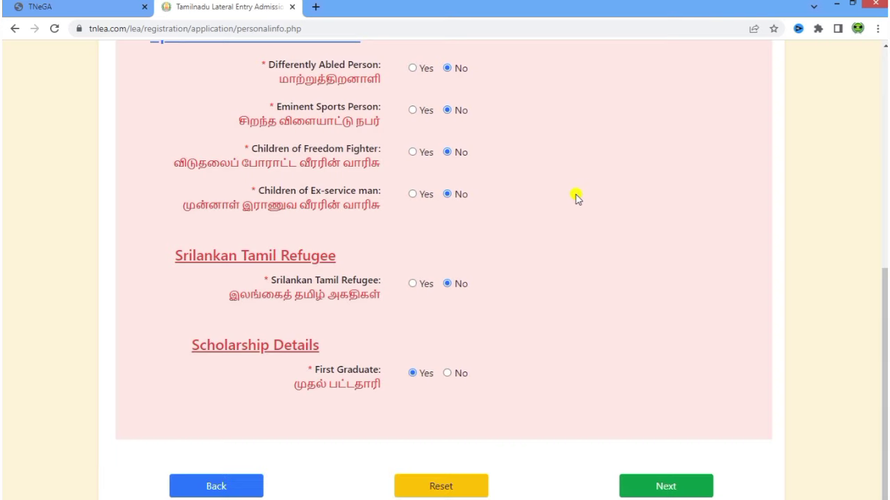
- Move to Academic Details and answer Yes to studying in Tamil Nadu for five years
click(690, 487)
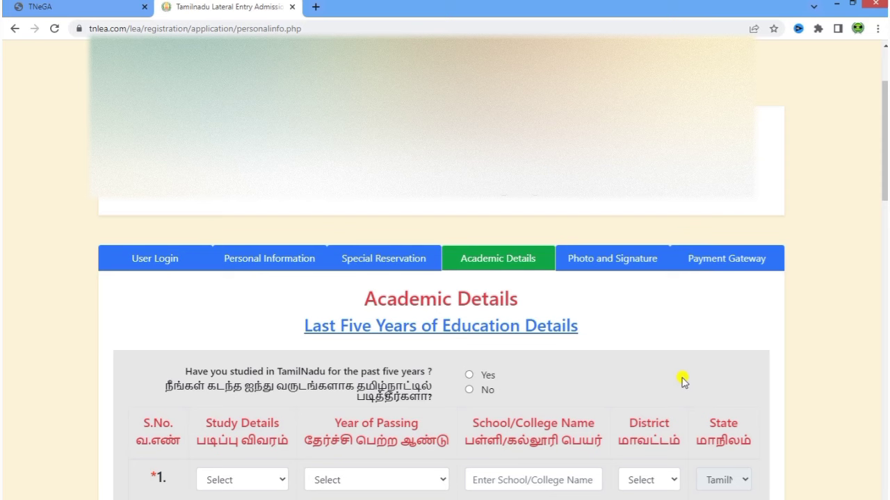
scroll(668, 337, down, 2)
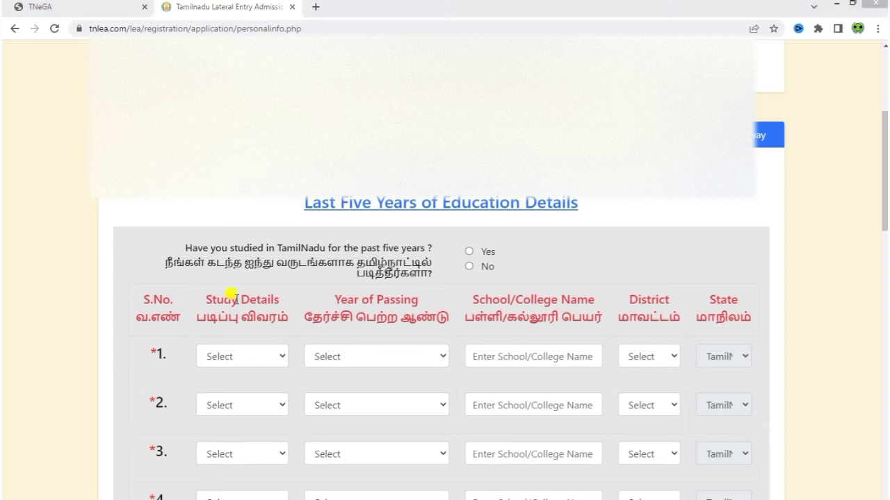
drag(166, 263, 435, 278)
click(443, 287)
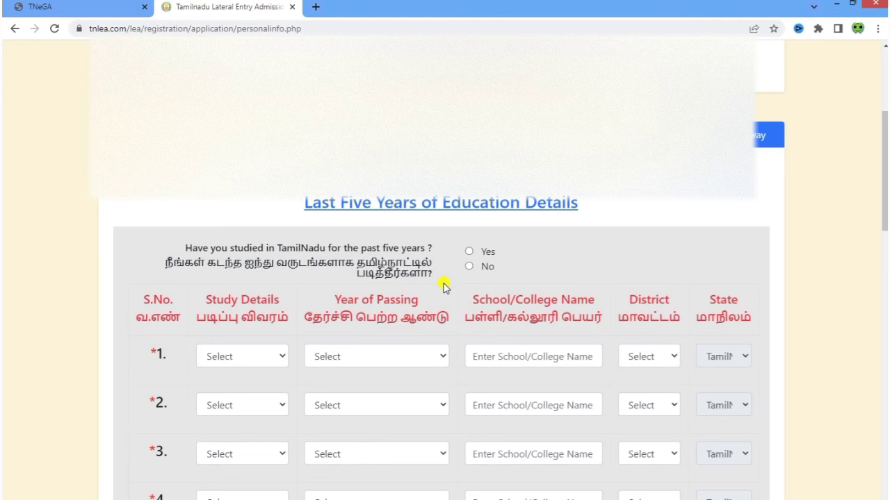
click(469, 251)
scroll(563, 262, down, 3)
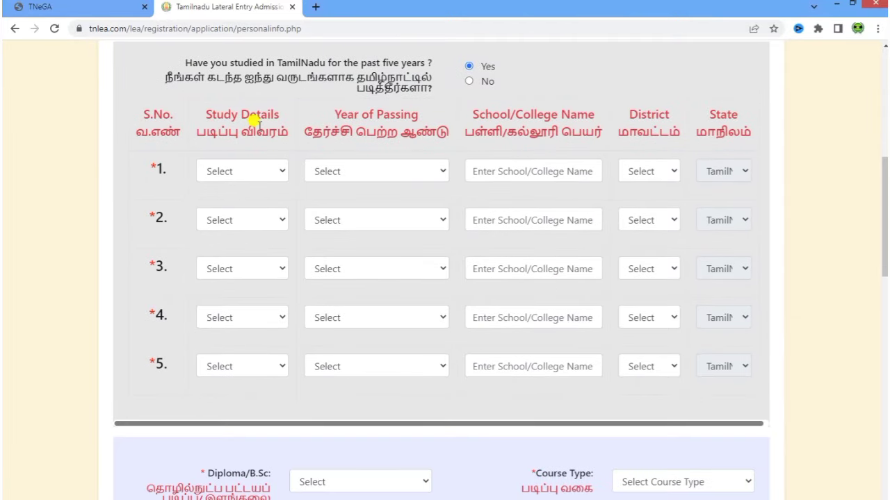
- Set the five Study Details rows to 11th, 12th, and Diploma 1st, 2nd, 3rd Year
click(250, 171)
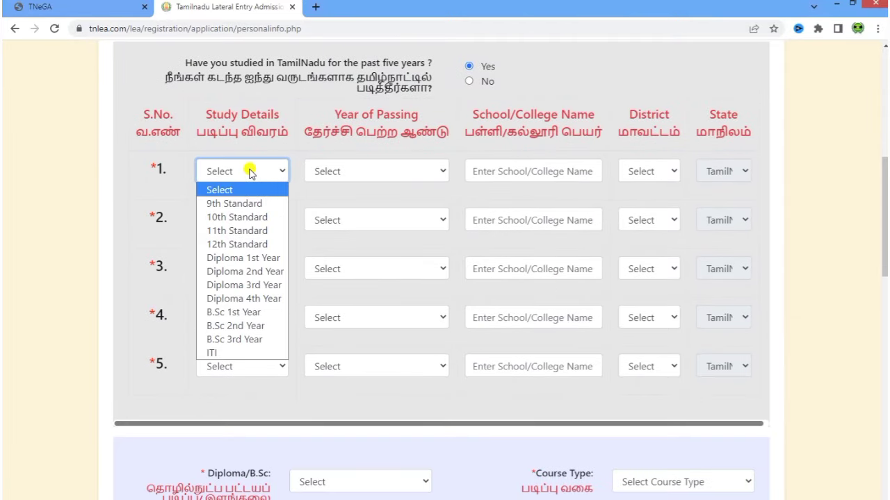
click(249, 203)
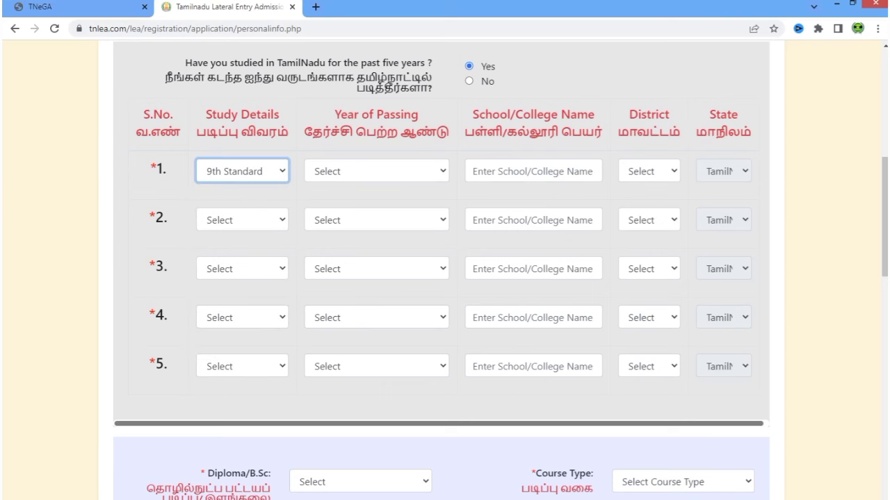
click(251, 170)
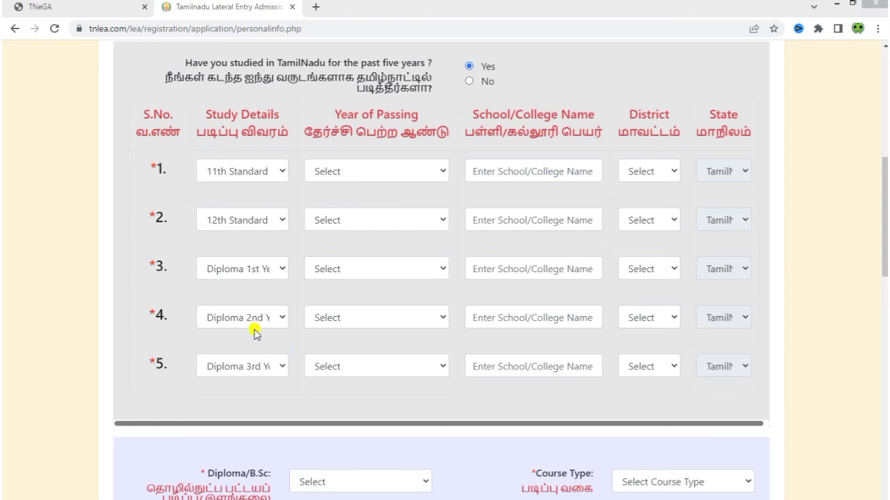
click(250, 269)
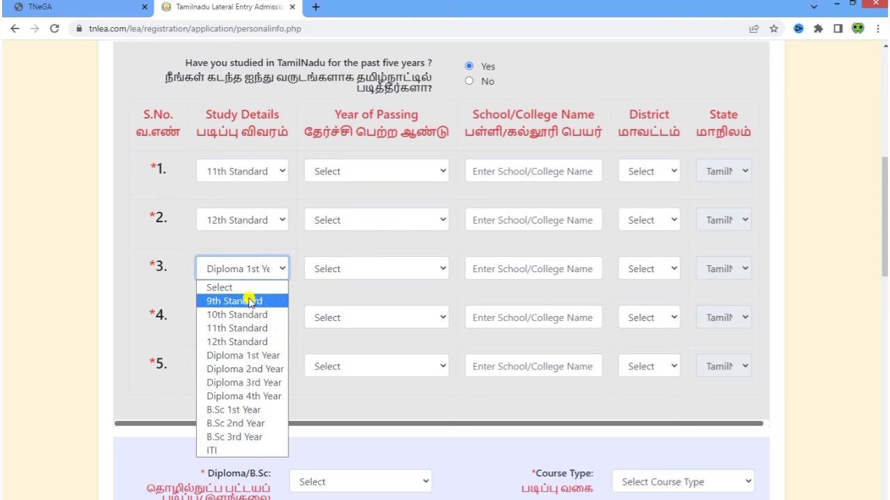
click(256, 408)
click(252, 323)
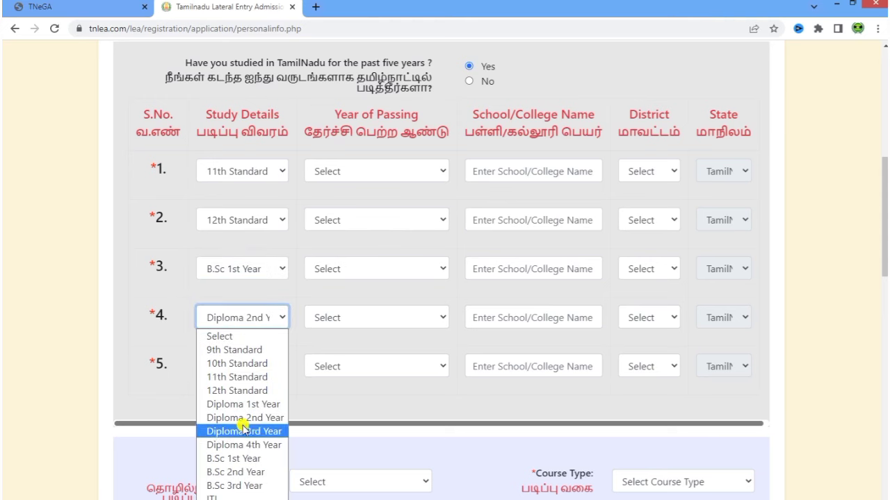
click(246, 469)
click(244, 369)
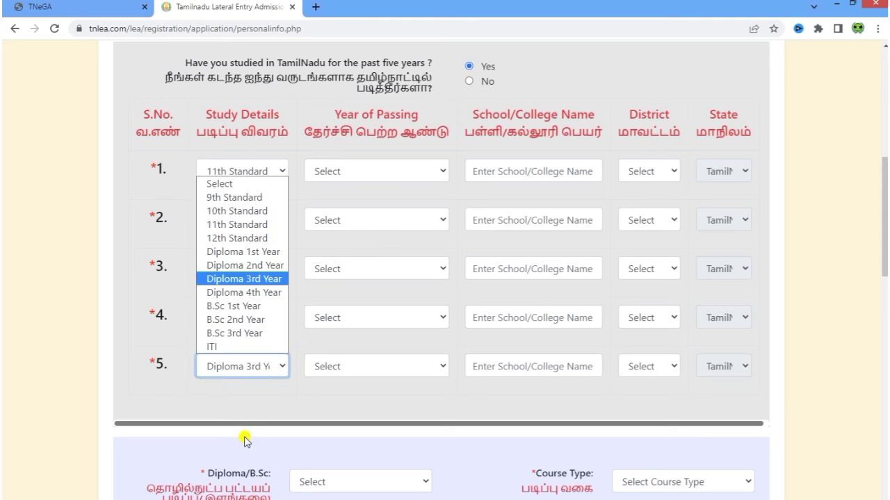
click(224, 334)
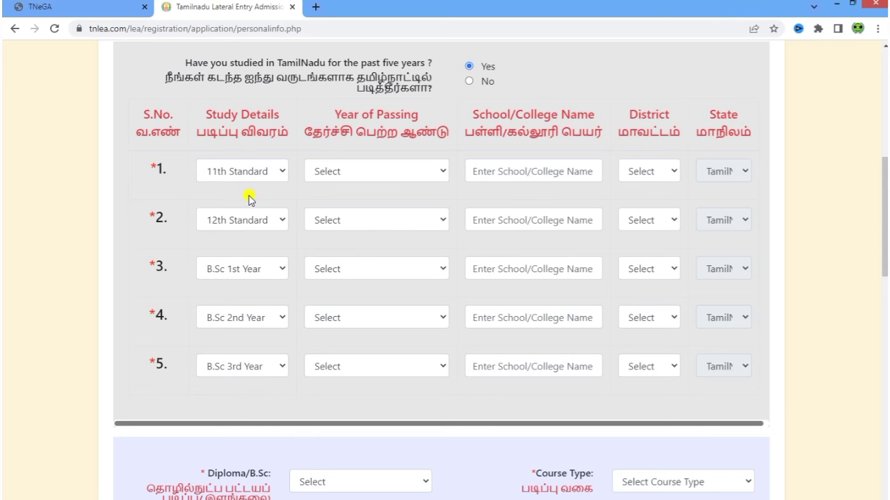
click(247, 366)
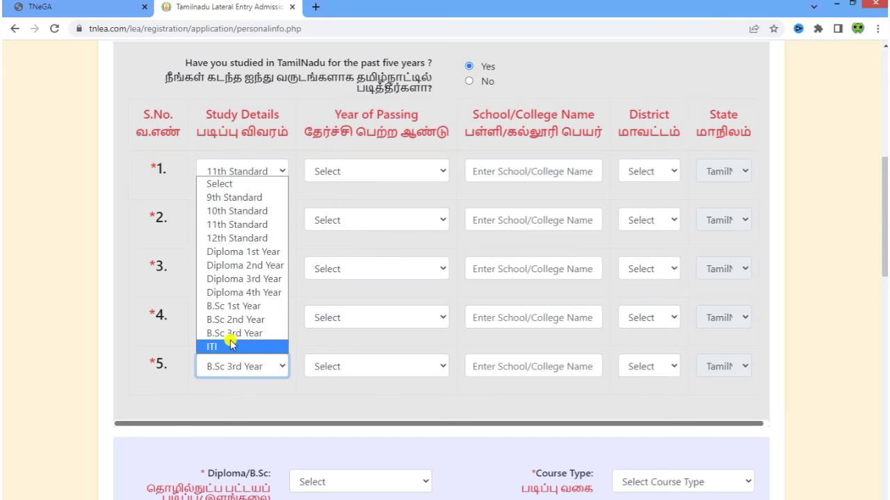
click(306, 424)
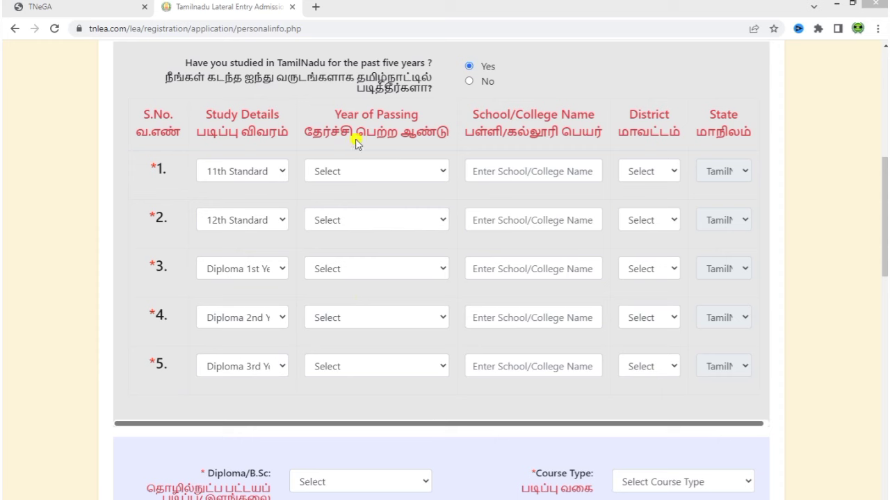
- Set Year of Passing for rows 1–5 to 2018, 2019, 2020, 2021 and 2022
click(408, 175)
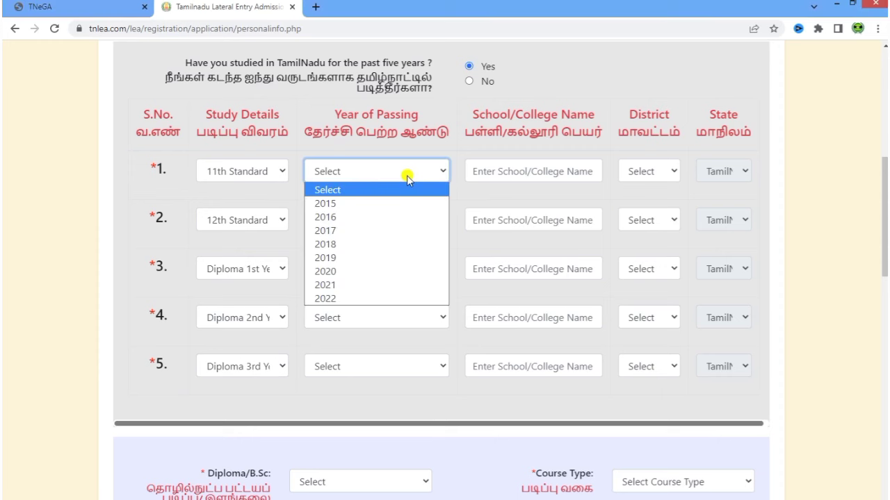
click(375, 243)
click(372, 221)
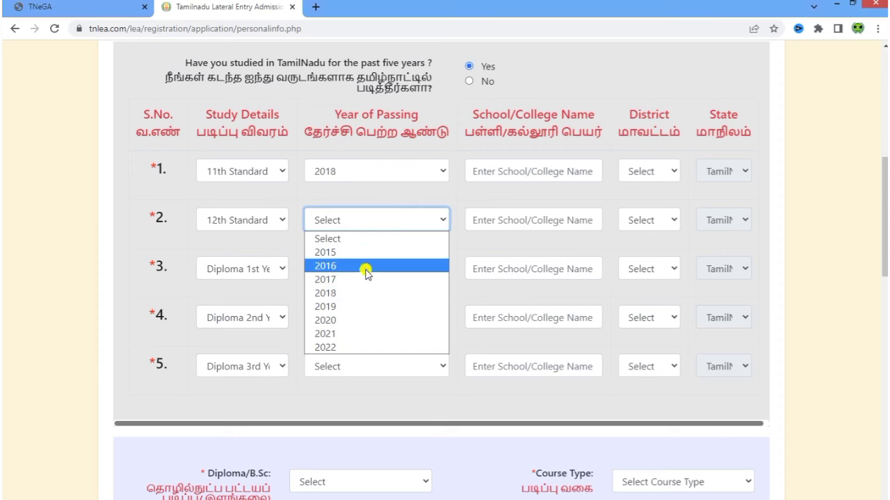
click(349, 306)
click(351, 272)
click(354, 367)
click(349, 321)
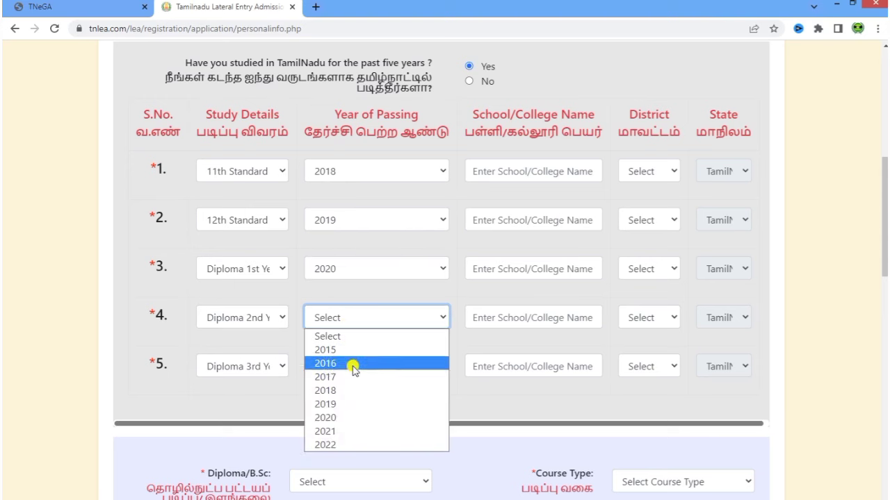
click(341, 419)
click(343, 364)
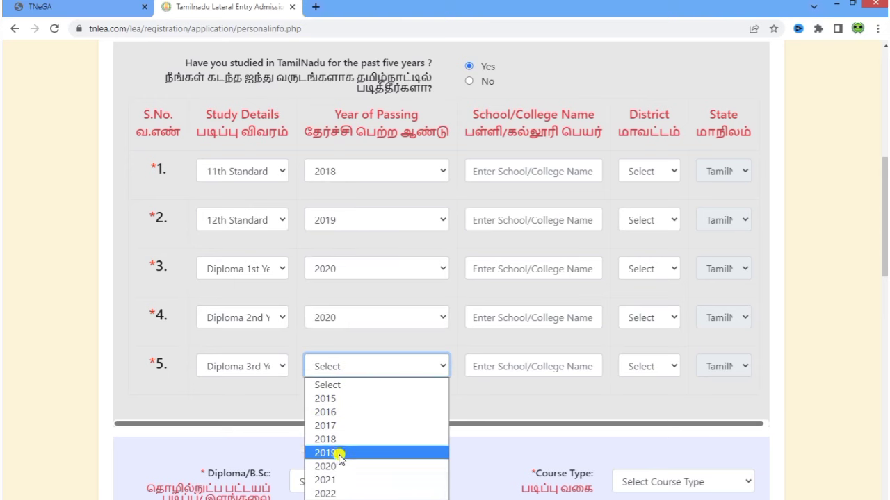
click(344, 491)
click(369, 323)
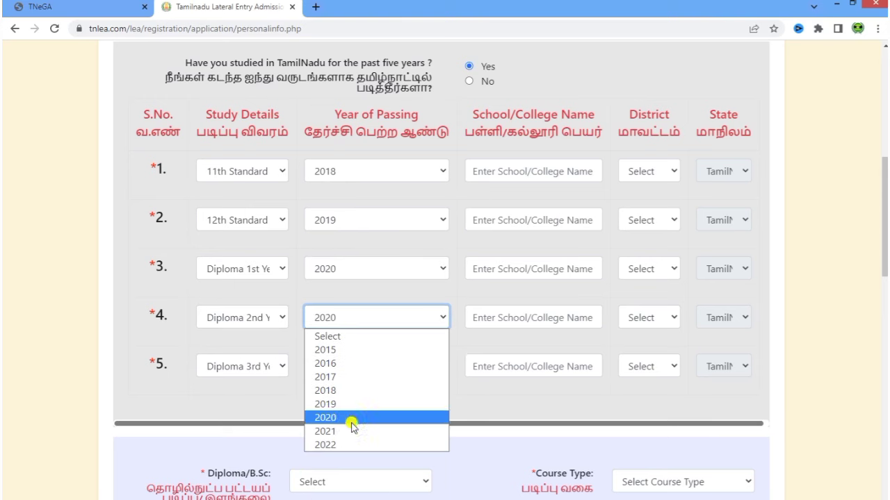
click(355, 432)
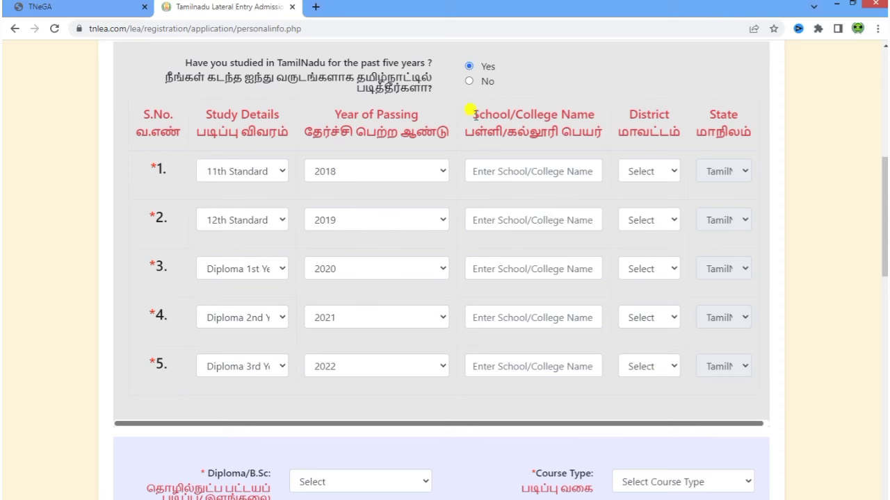
- Enter HEBRON SCHOOL for the school rows and GOV COLLEGE for the diploma rows
click(542, 173)
text(HEBR)
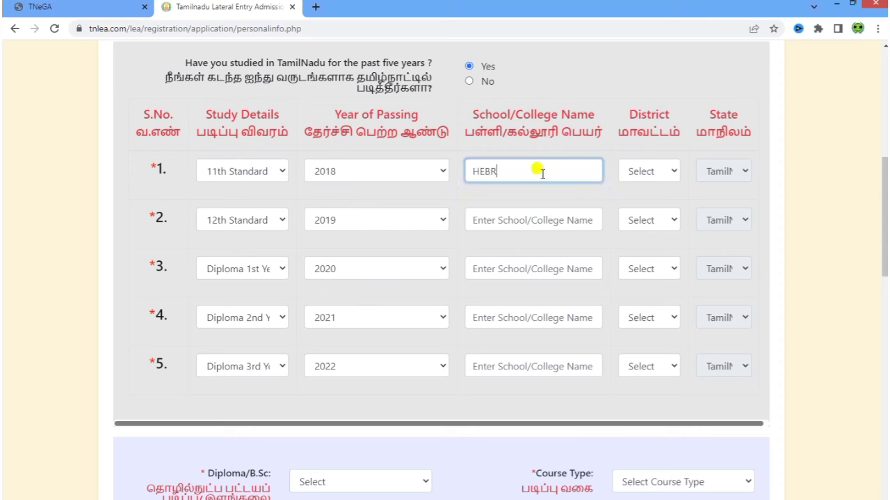
text(ON SCHOOL)
triple_click(542, 174)
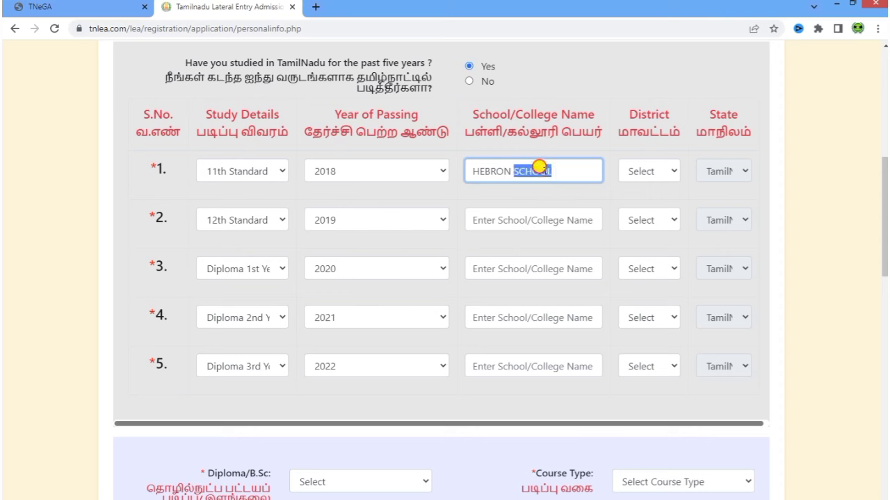
click(521, 221)
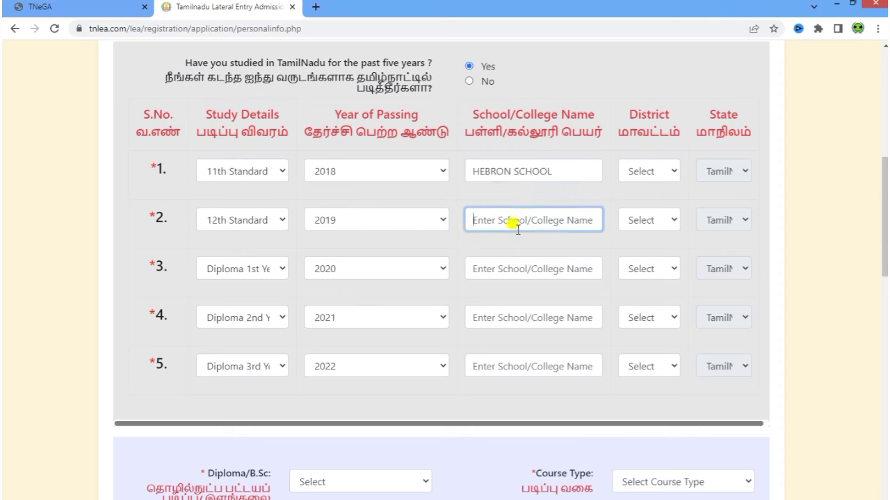
text(HEBRON)
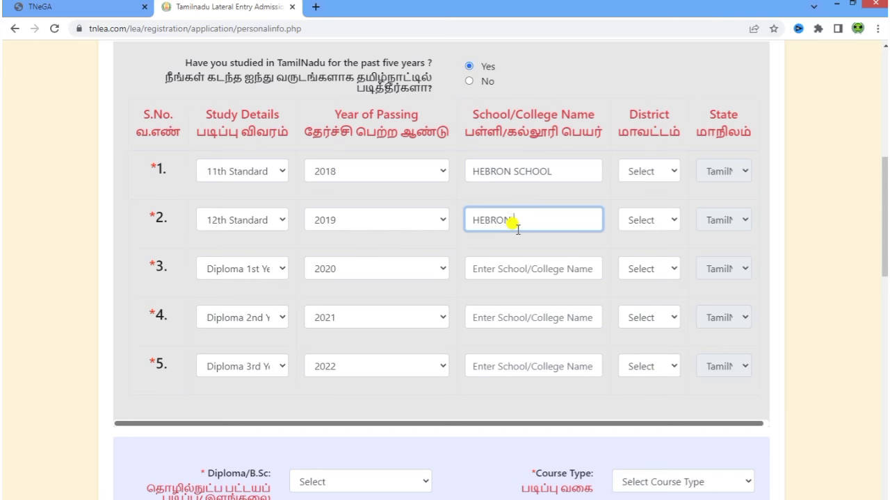
text( SCHOOL)
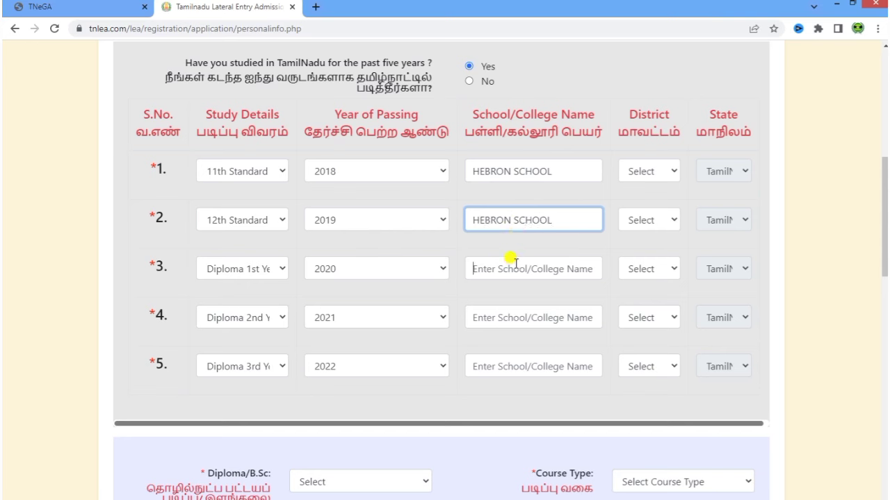
click(516, 264)
text(GOV)
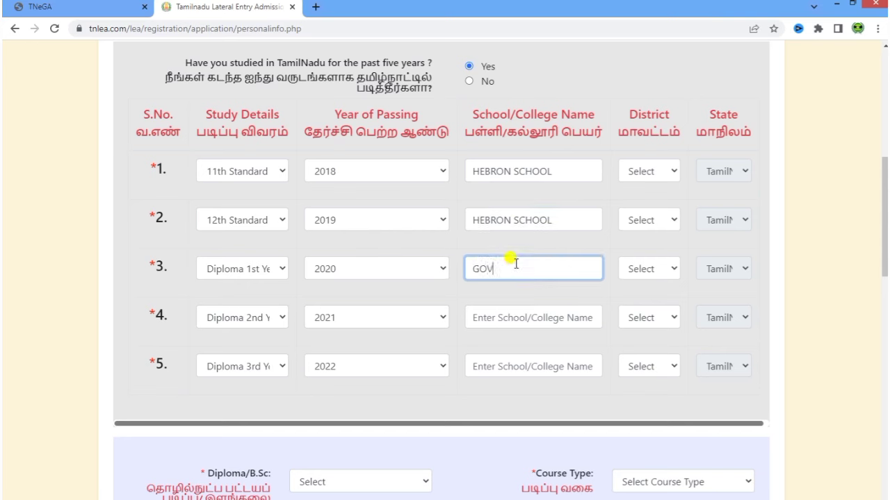
text( COLLEGE)
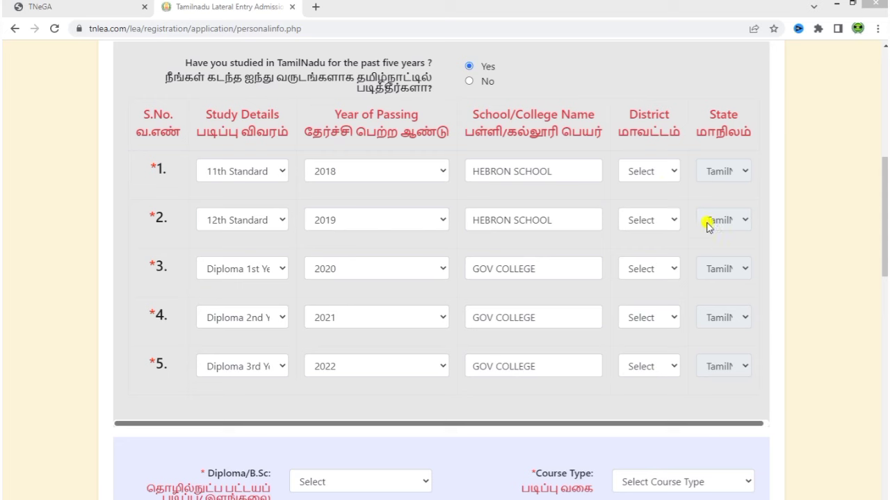
click(648, 172)
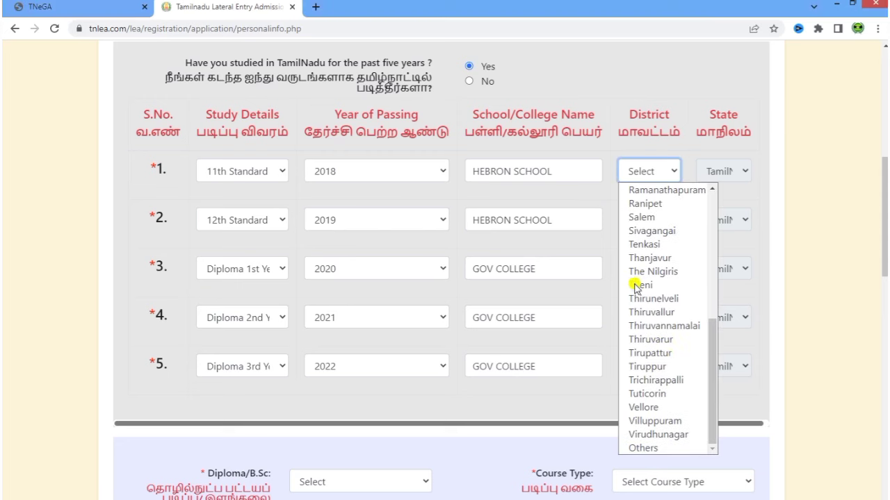
- Set the district for rows 1 and 2 to Thiruvannamalai
click(665, 328)
click(649, 220)
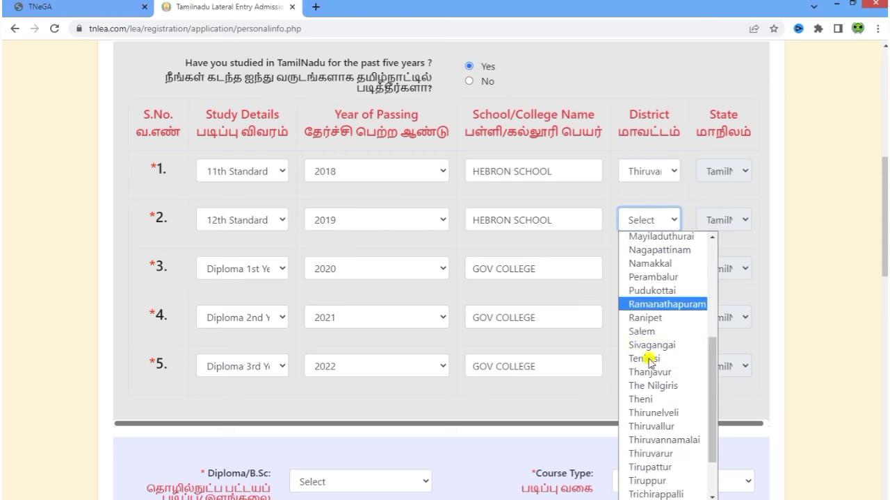
click(665, 374)
- Set the district for diploma rows 3, 4 and 5 to Thiruvannamalai
click(639, 269)
scroll(656, 375, down, 4)
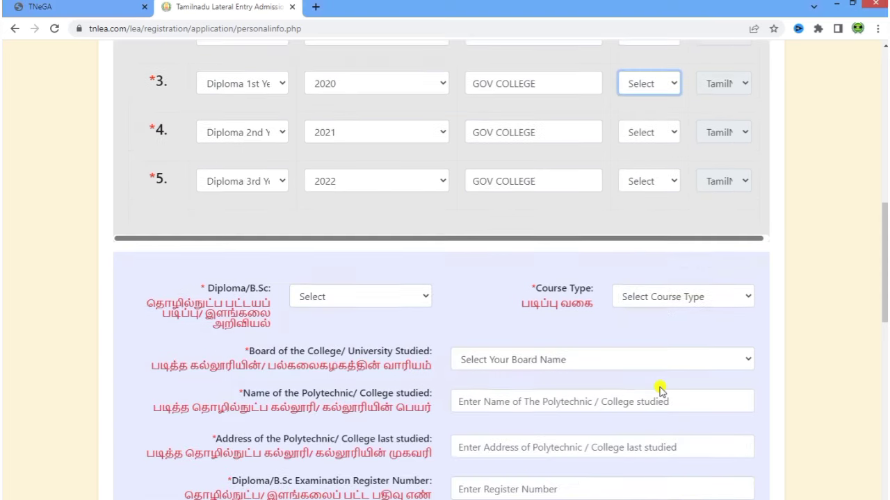
scroll(626, 313, up, 4)
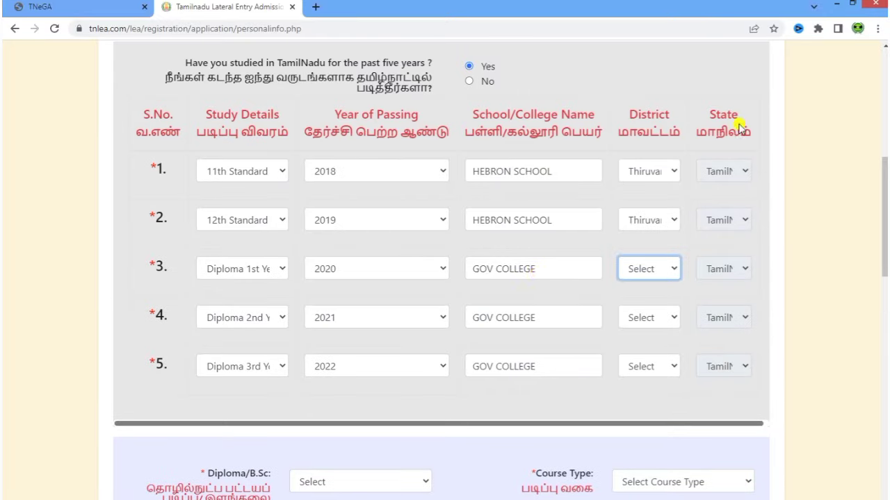
click(651, 273)
scroll(664, 209, down, 4)
click(674, 131)
click(649, 316)
click(682, 178)
click(649, 367)
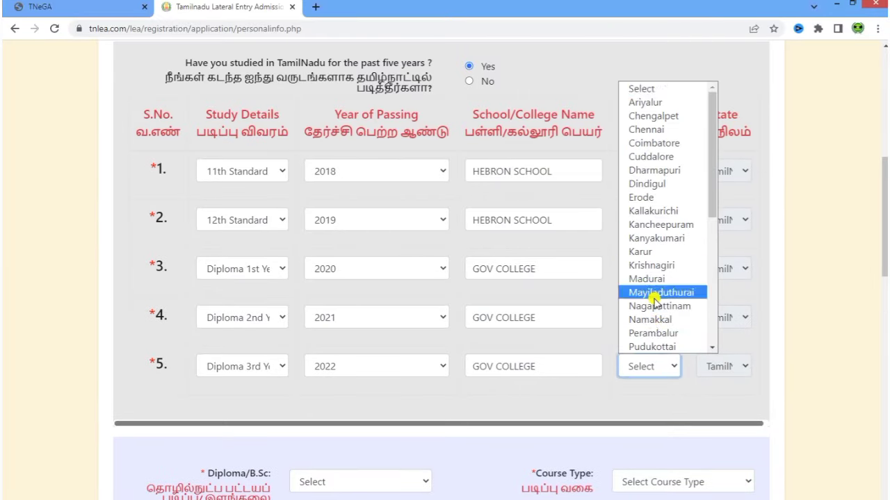
scroll(636, 236, down, 4)
click(667, 237)
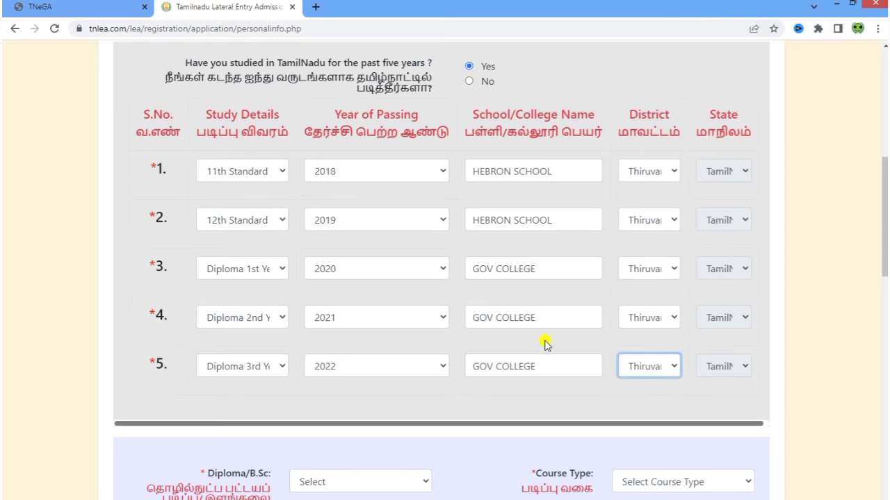
scroll(545, 343, down, 4)
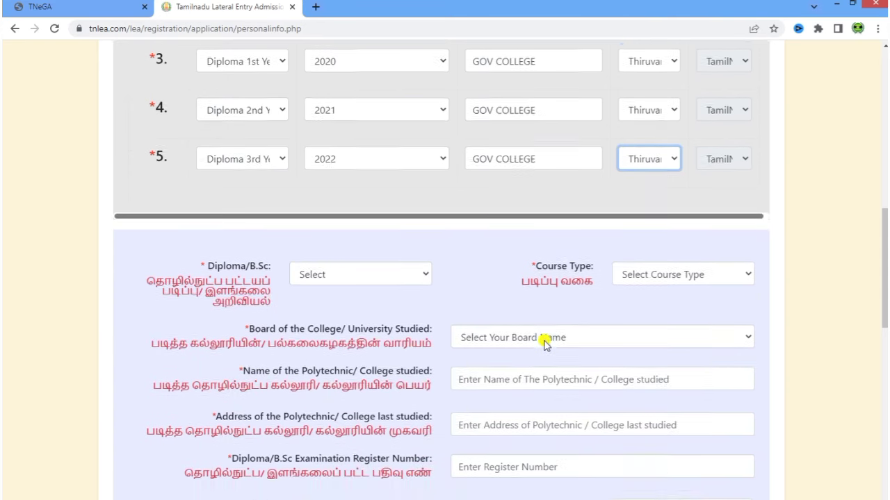
scroll(213, 200, up, 1)
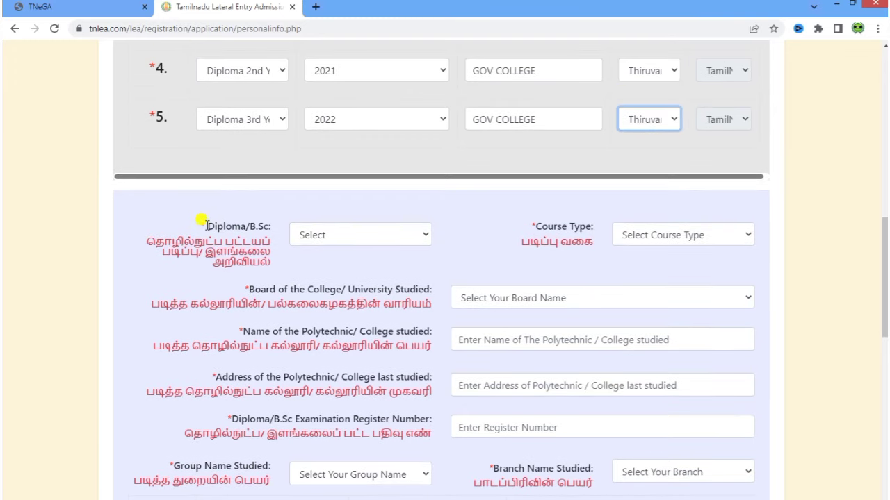
drag(144, 242, 280, 264)
- Choose Diploma as the qualification with Course Type Regular
click(297, 267)
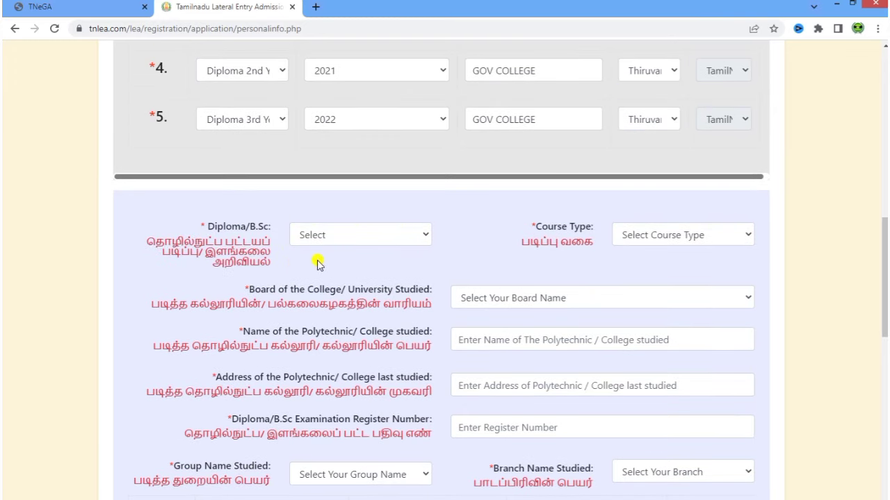
click(330, 240)
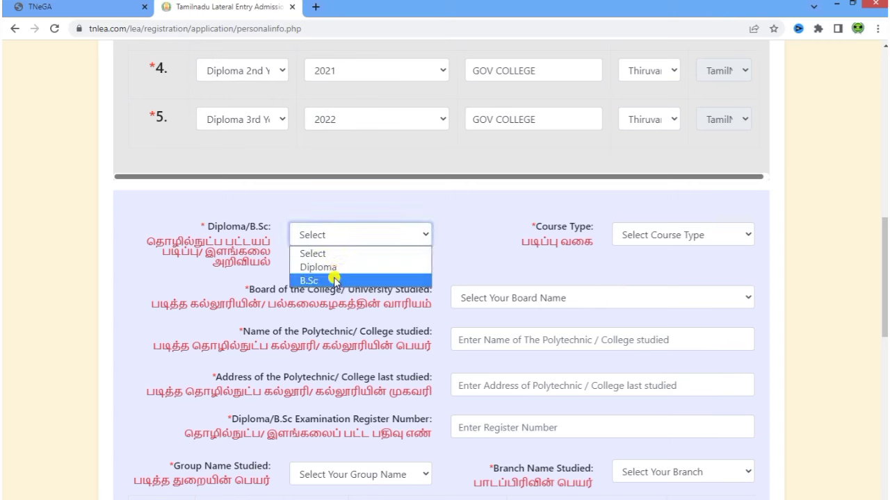
click(333, 267)
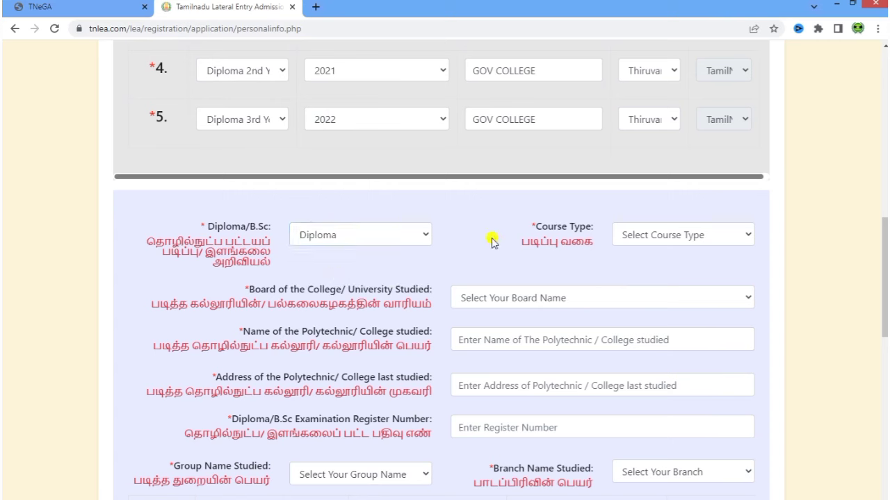
click(658, 240)
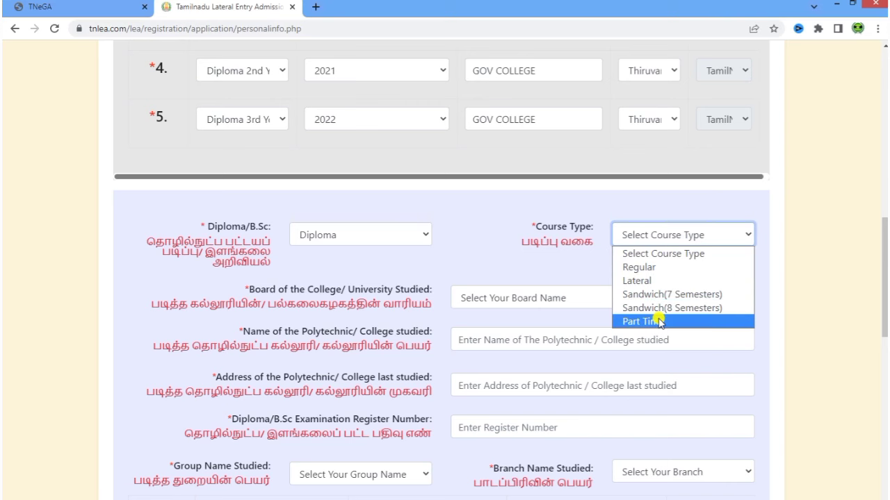
click(636, 266)
- Briefly switch to B.Sc, answer Yes to Mathematics, then revert to Diploma
click(354, 235)
click(334, 281)
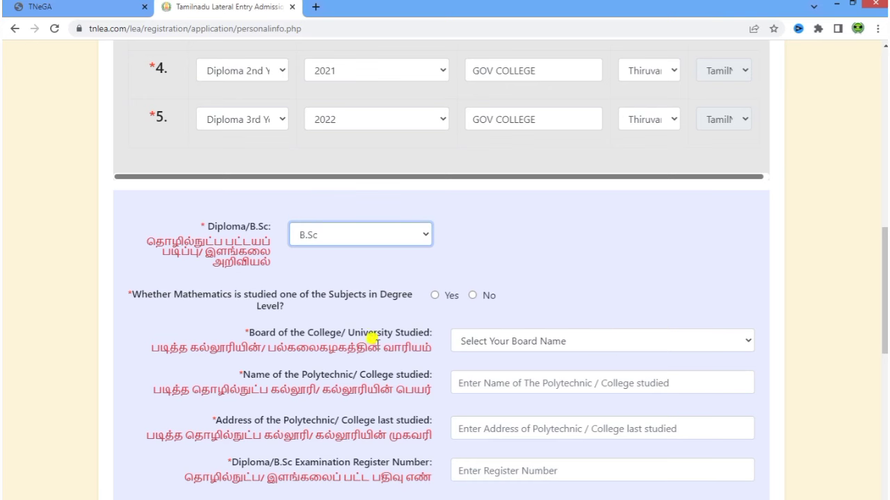
drag(133, 292, 340, 313)
click(340, 313)
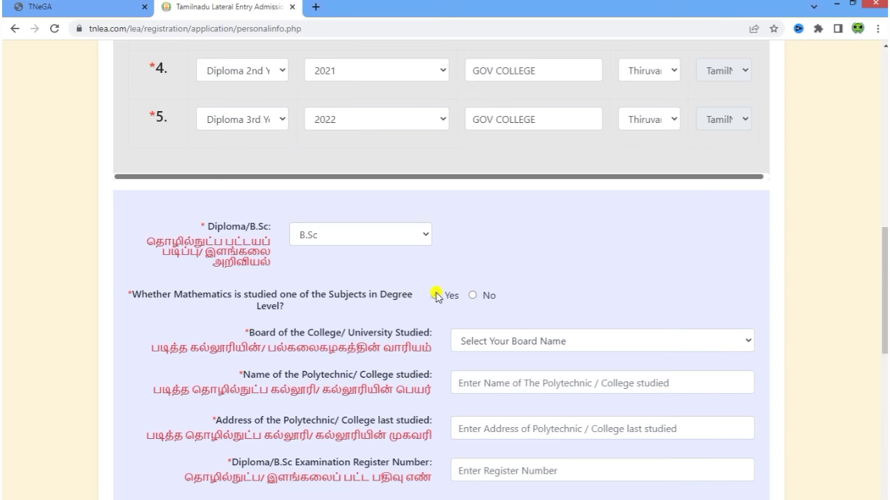
click(435, 295)
click(364, 243)
click(352, 265)
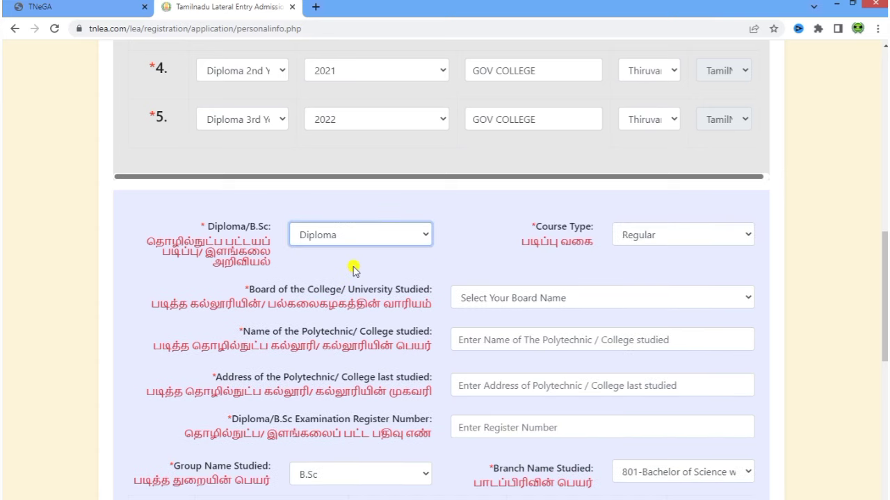
click(658, 240)
- Keep Course Type Regular and choose DOTE(TN) as the board
click(646, 267)
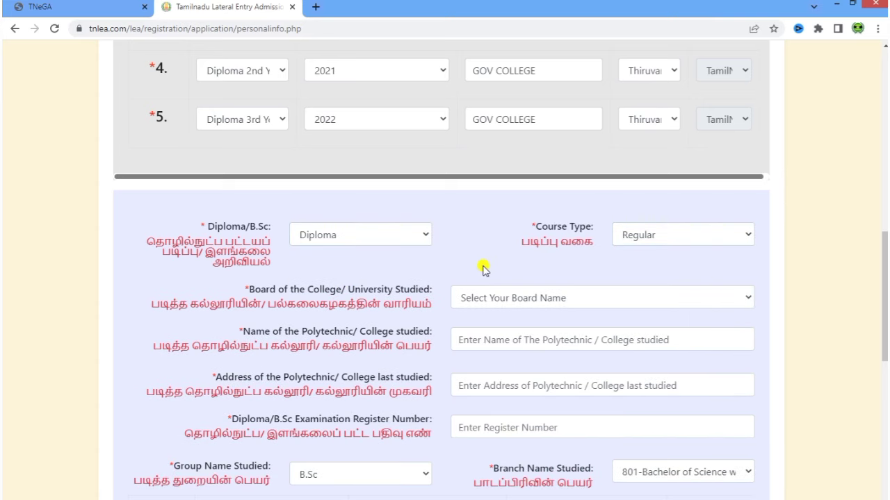
scroll(483, 267, down, 1)
drag(199, 232, 405, 243)
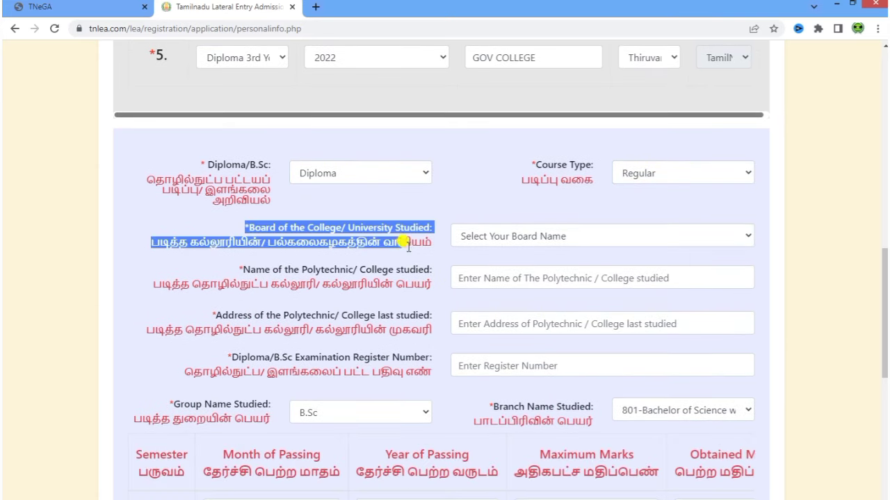
click(510, 239)
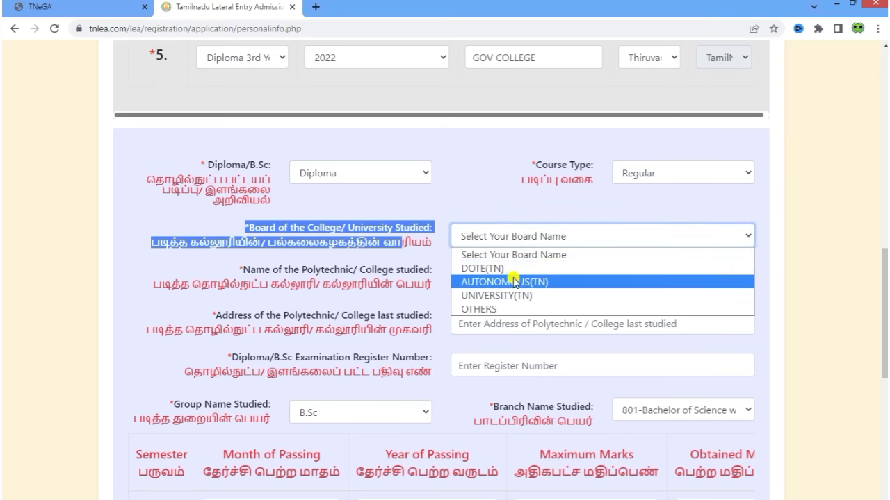
click(510, 268)
click(469, 207)
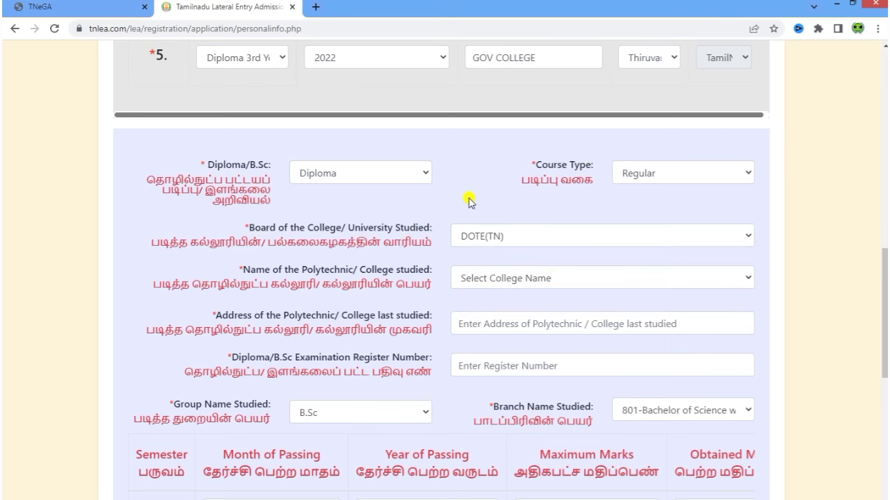
- Select 740-SRI BALAKRISHNA POLYTECHNIC COLLEGE and enter the diploma register number
drag(137, 285, 403, 295)
click(405, 297)
click(523, 287)
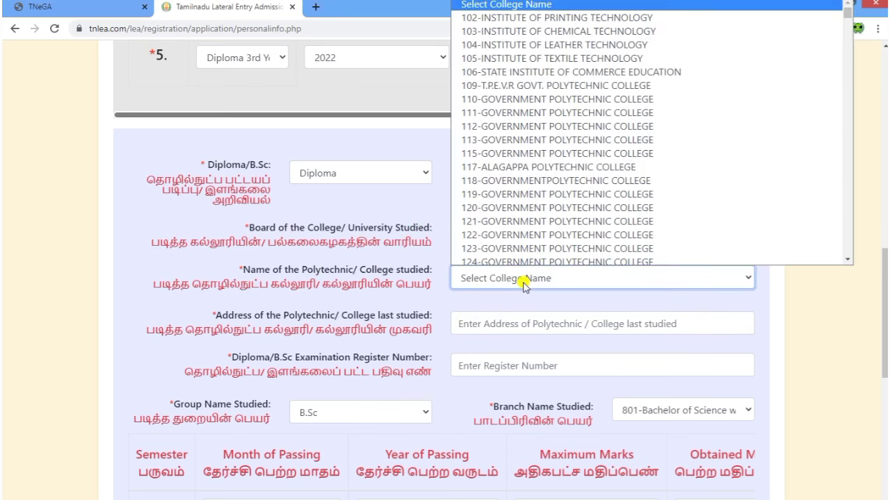
scroll(628, 200, down, 20)
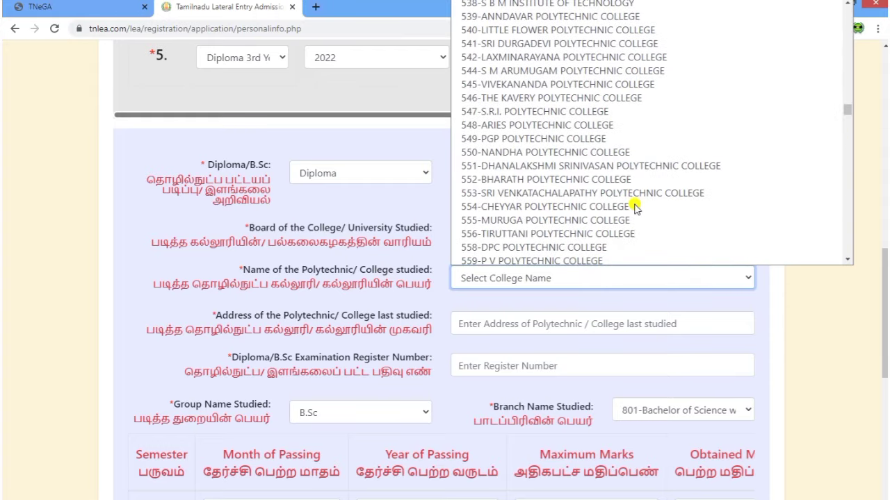
scroll(635, 205, down, 13)
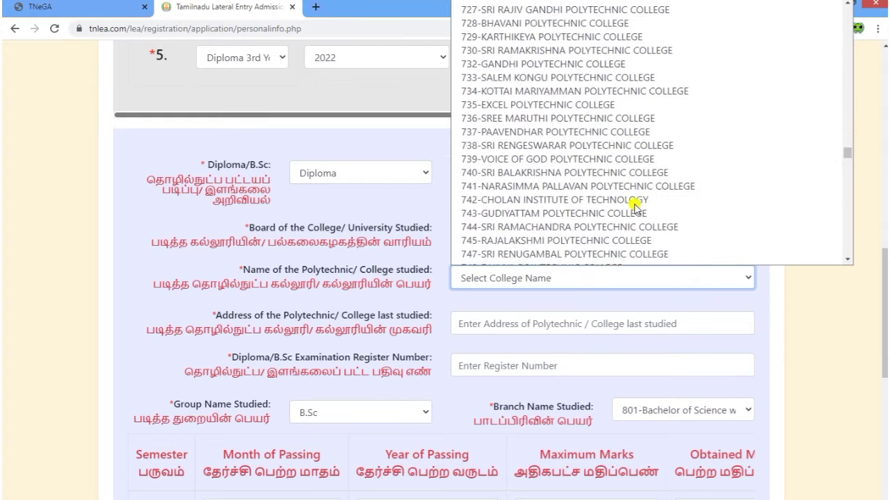
click(617, 168)
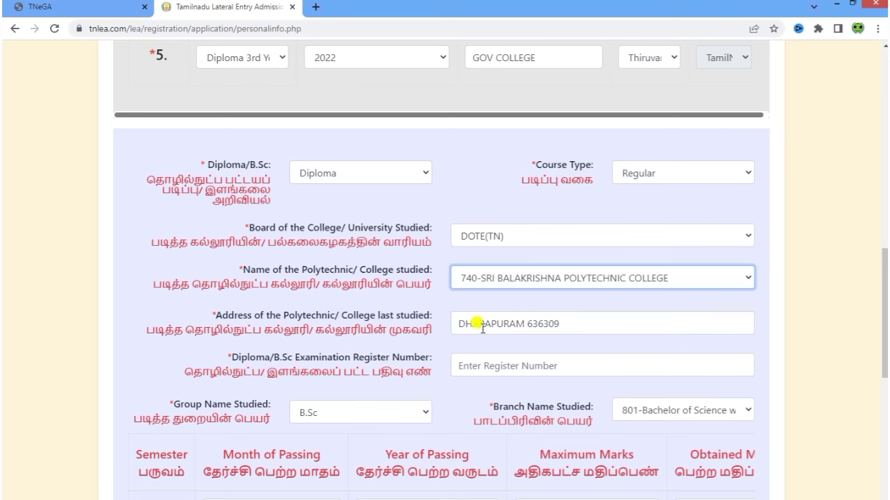
click(523, 367)
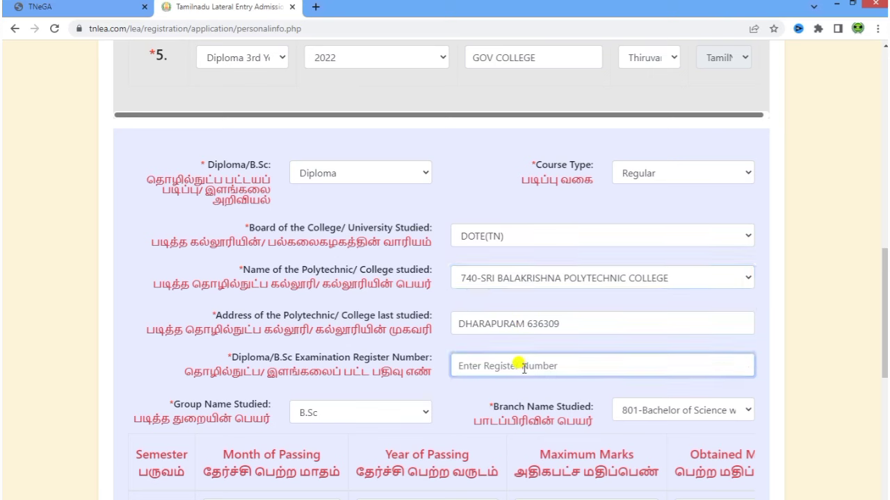
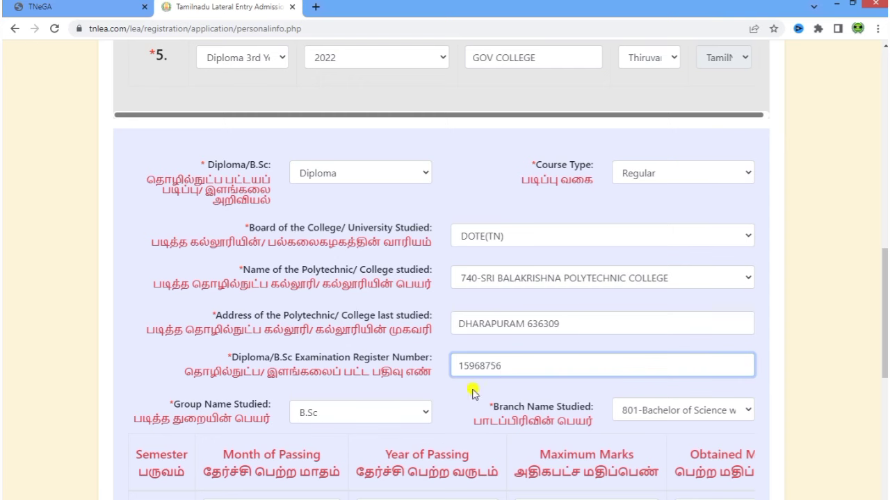
click(474, 395)
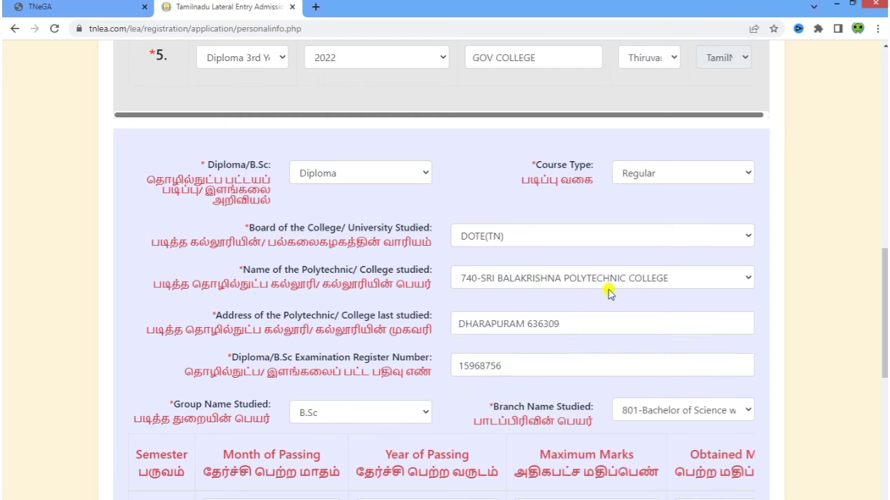
scroll(528, 306, down, 2)
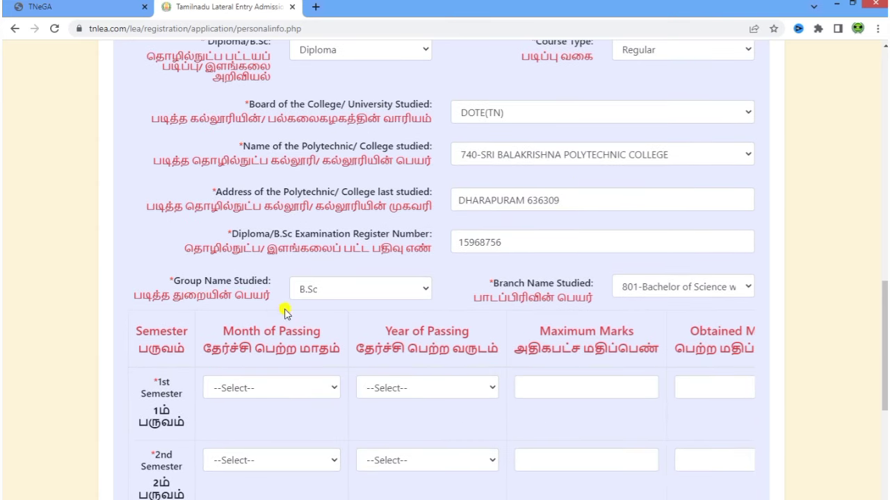
- Set Group Name Studied to Civil and Branch to 101-Civil Engineering
click(331, 292)
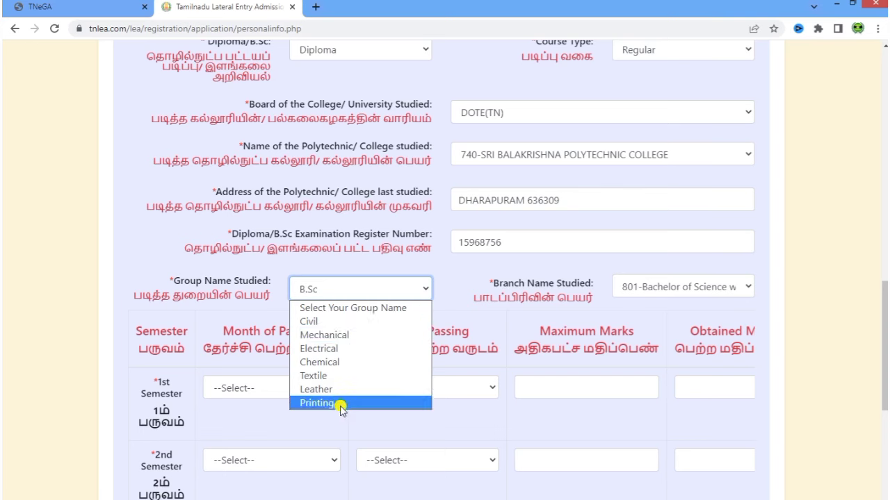
click(325, 323)
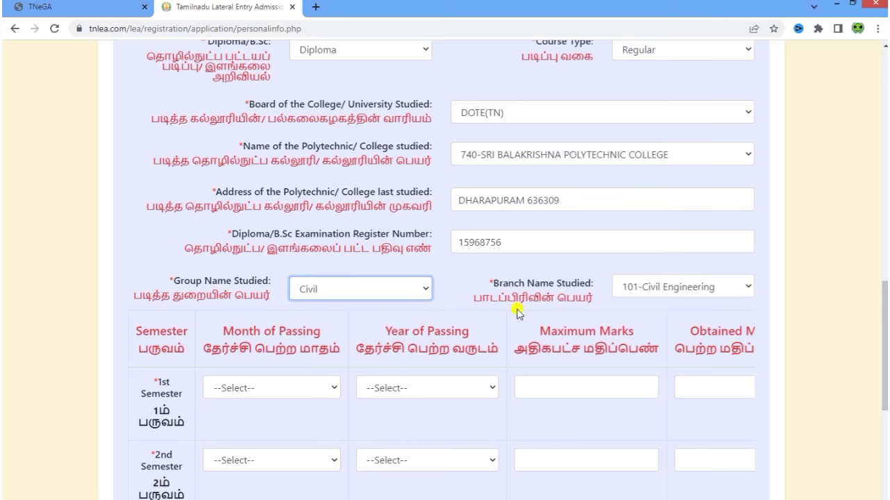
click(665, 288)
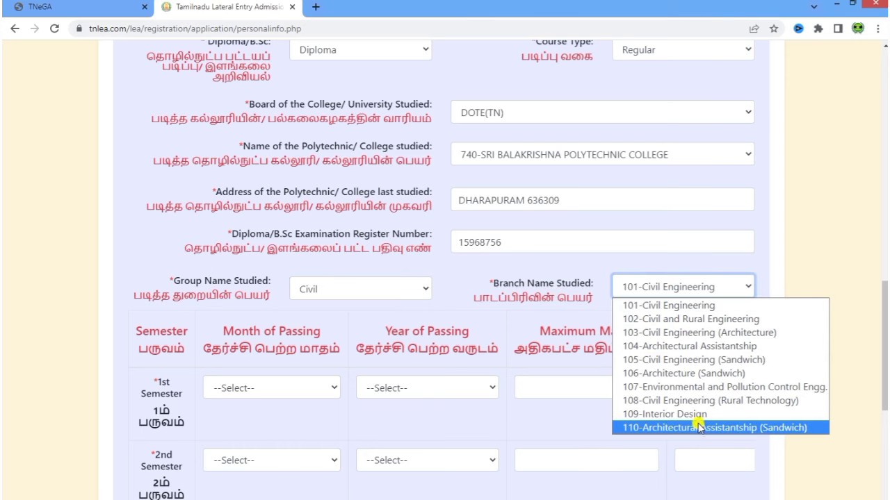
click(694, 305)
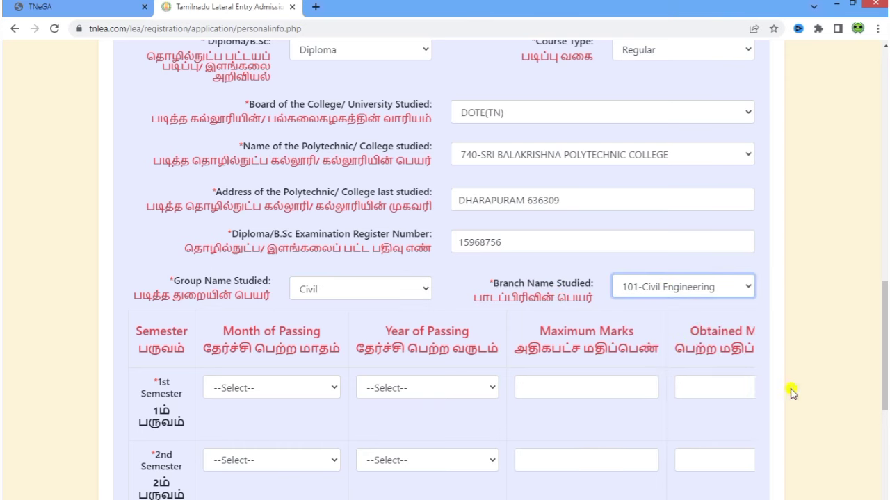
click(672, 319)
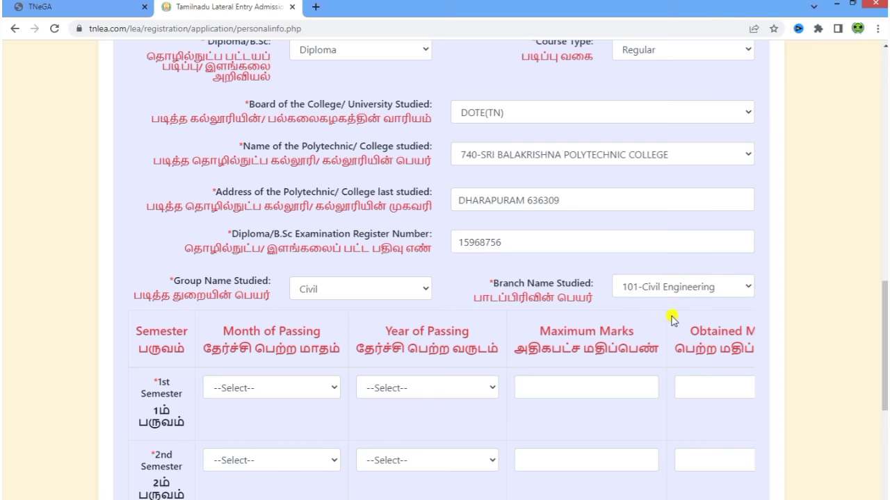
scroll(671, 319, down, 3)
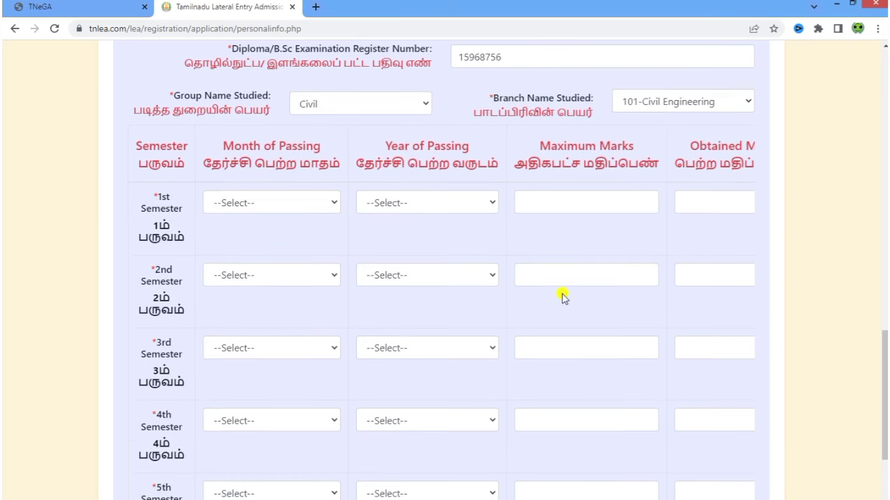
- Fill the 1st semester row: April 2018, maximum marks 800, obtained marks 600
scroll(330, 306, down, 2)
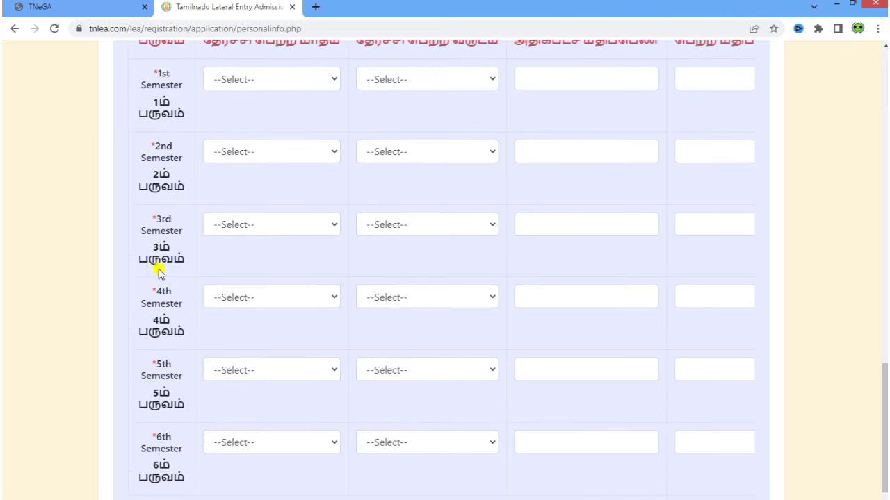
scroll(154, 326, down, 1)
scroll(282, 430, up, 3)
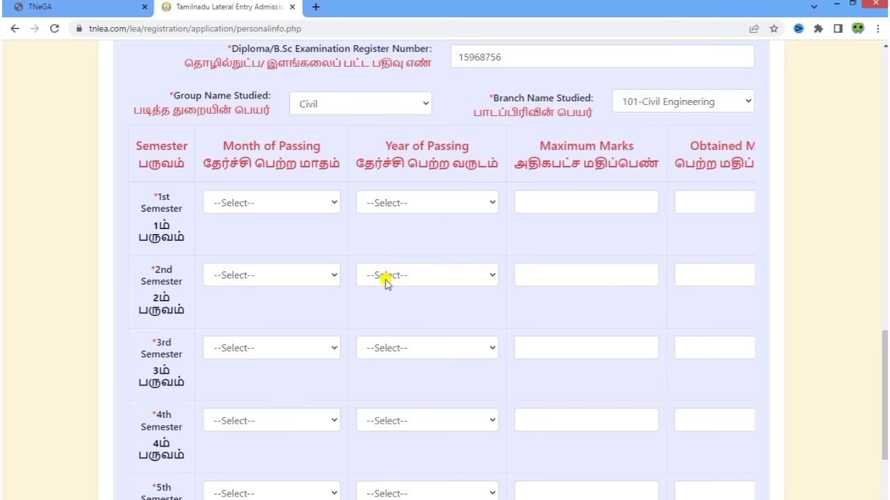
click(273, 206)
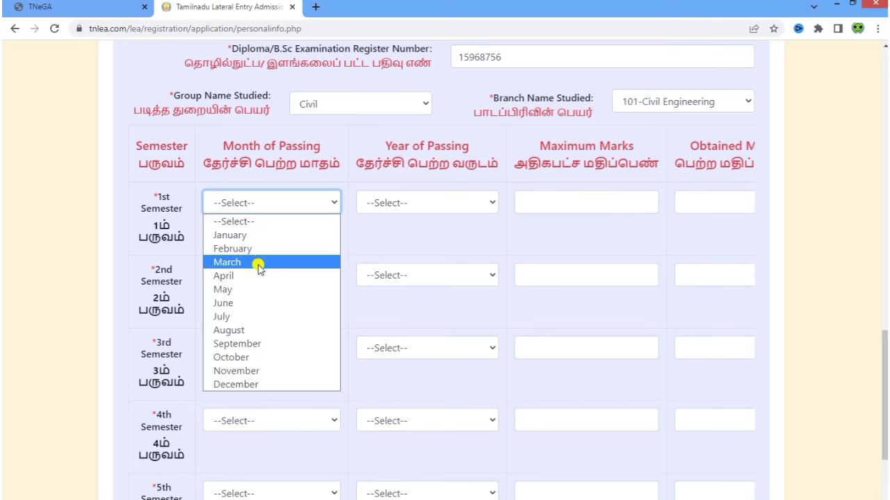
click(260, 275)
click(450, 204)
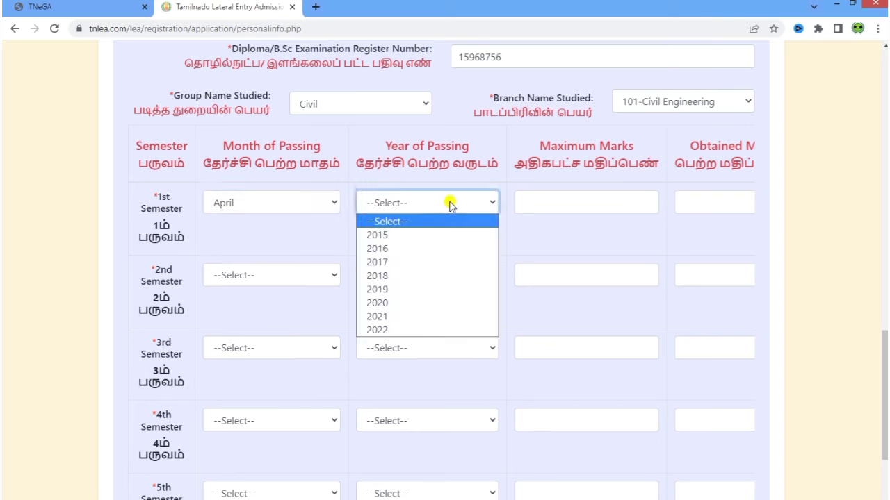
click(445, 275)
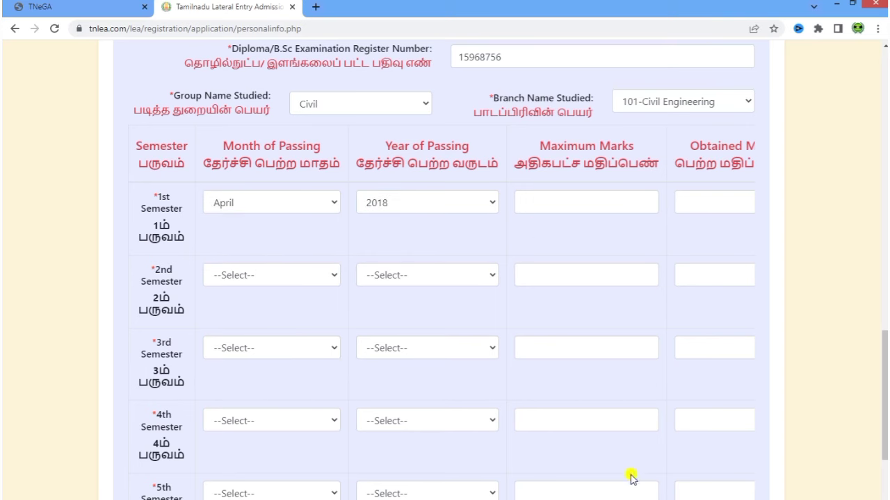
click(551, 202)
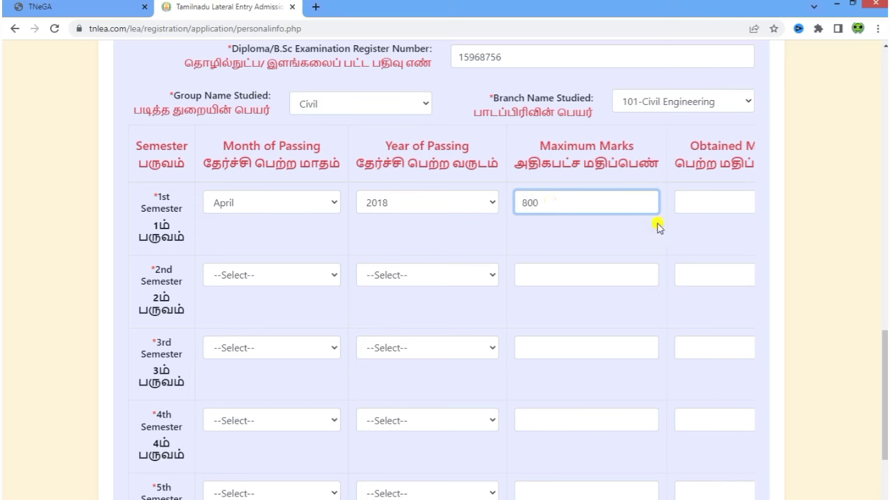
click(706, 201)
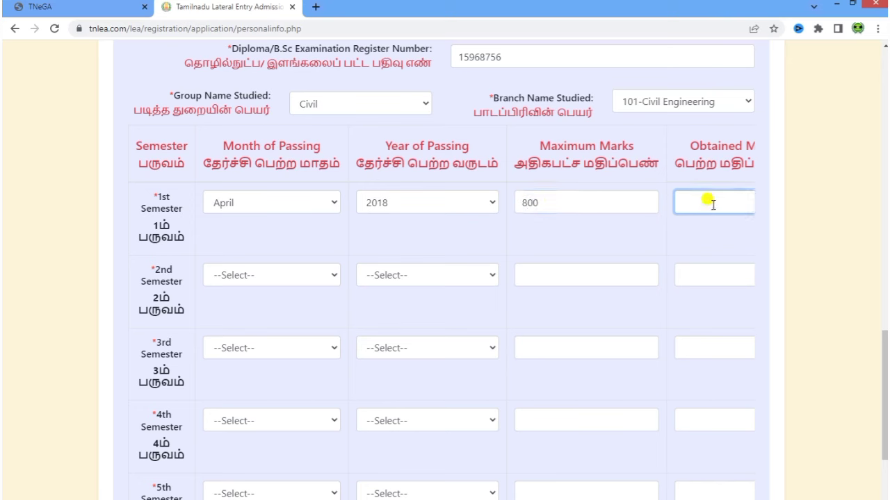
click(591, 226)
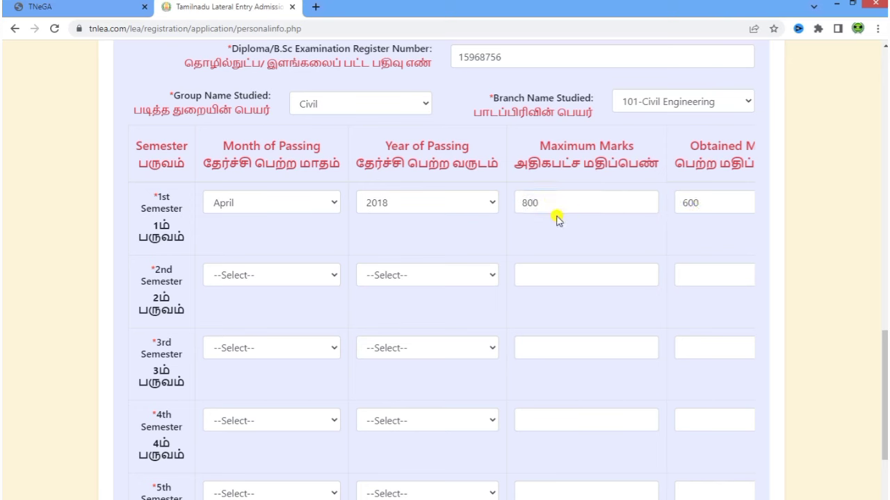
- Submit the academic details and advance to the Photo and Signature step
scroll(334, 333, down, 3)
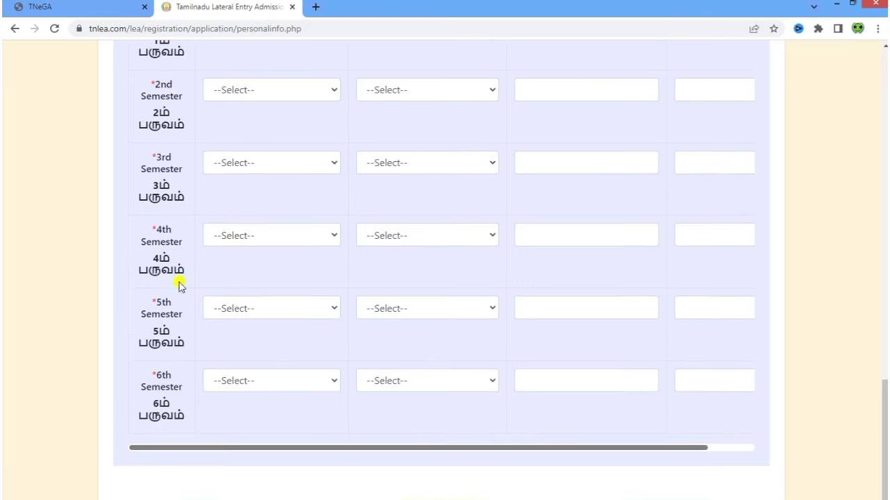
scroll(338, 411, down, 1)
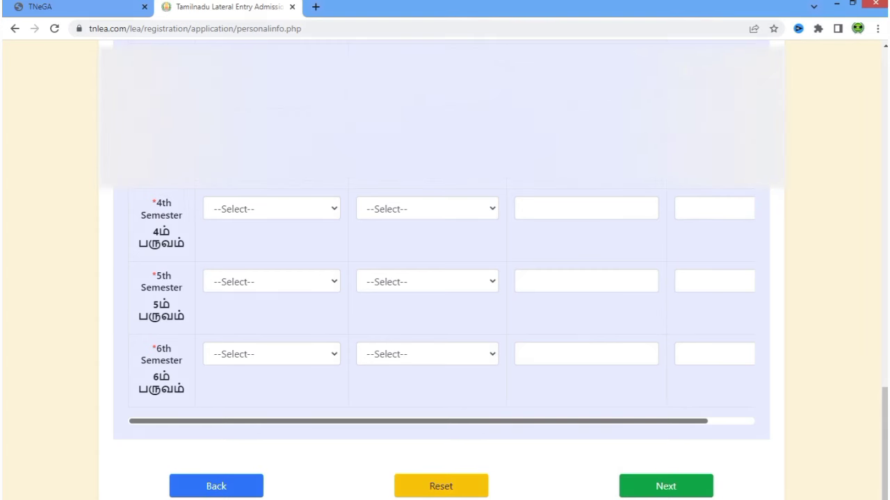
click(666, 486)
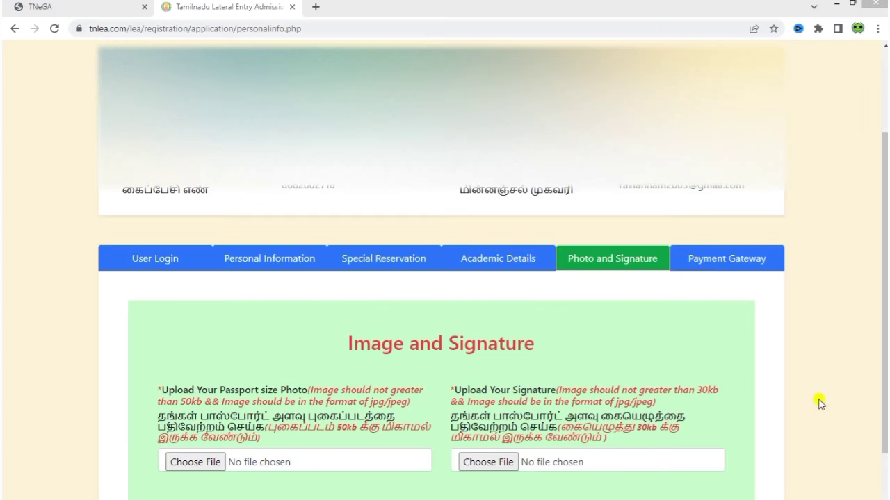
- Check the 50kb photo and 30kb signature limits, then open the application preview
scroll(766, 395, down, 2)
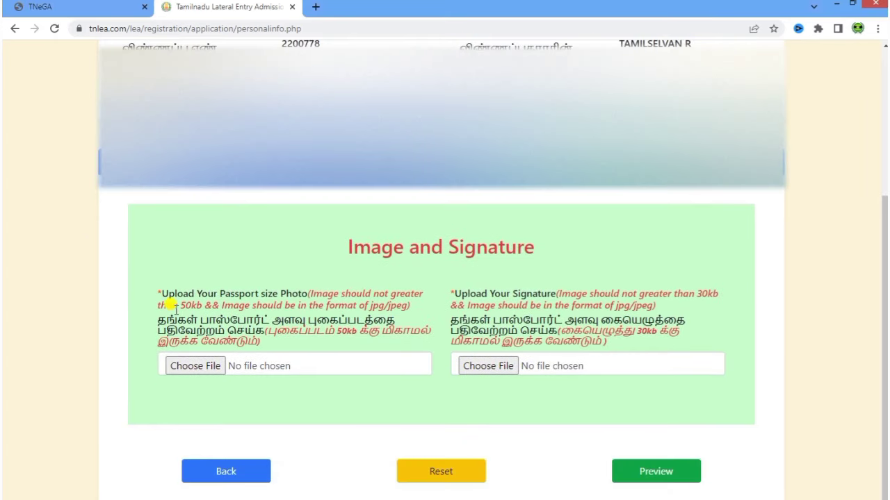
mouse_move(179, 306)
mouse_down()
mouse_move(225, 300)
mouse_move(341, 312)
mouse_up()
click(452, 423)
drag(699, 292, 721, 299)
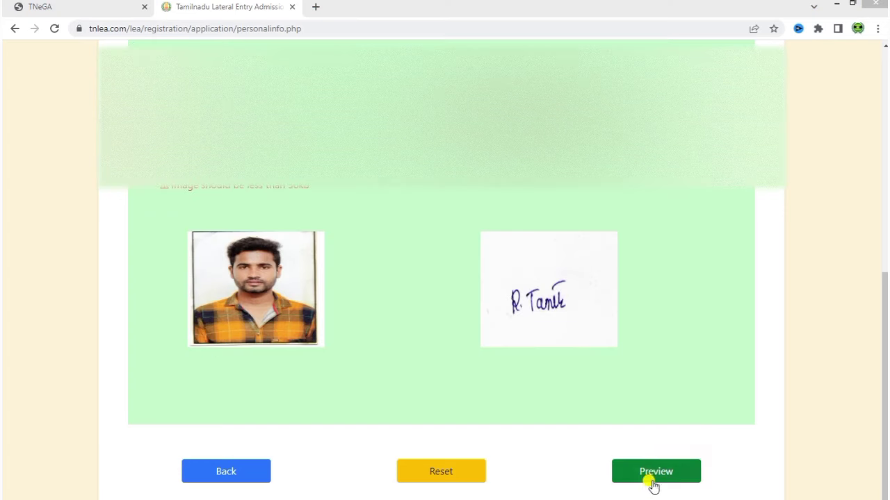
click(669, 472)
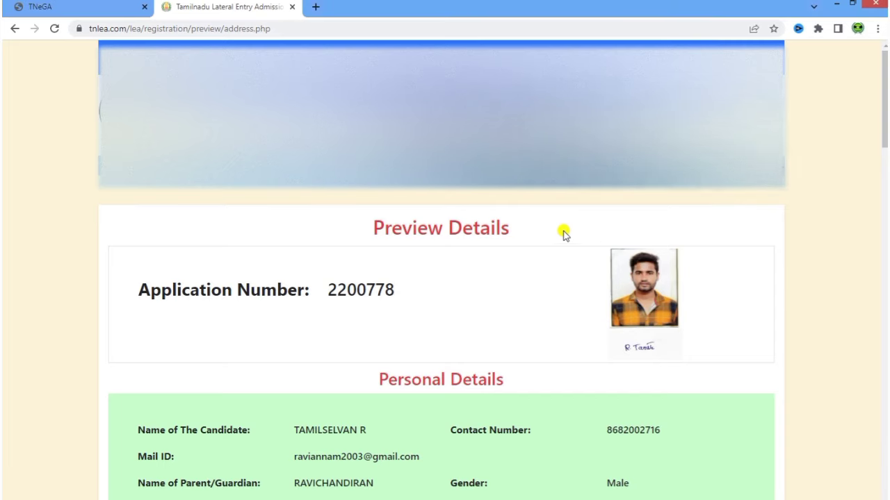
- Tick 'I agree the above terms and conditions' at the bottom of the declaration
scroll(593, 328, down, 2)
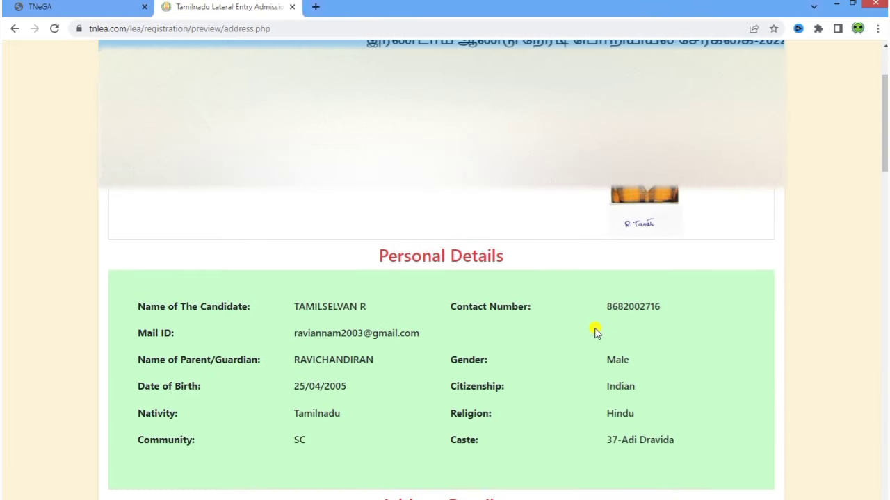
scroll(595, 331, down, 15)
scroll(594, 332, down, 6)
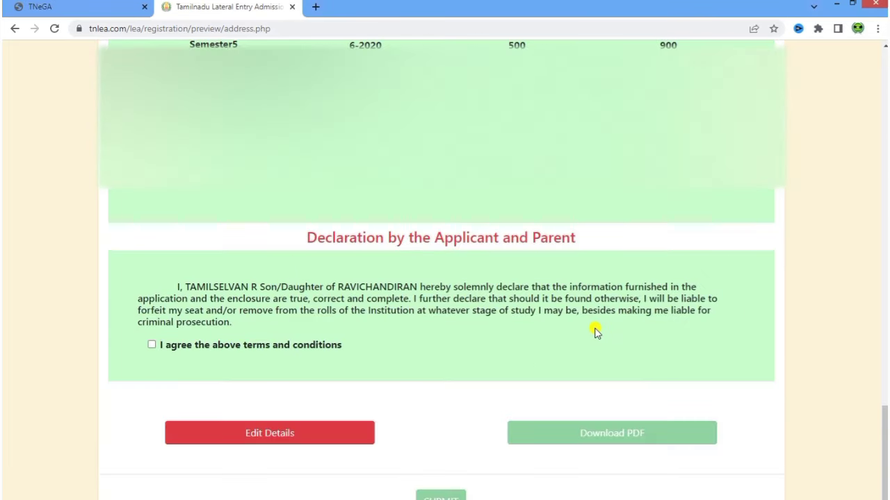
scroll(438, 306, down, 1)
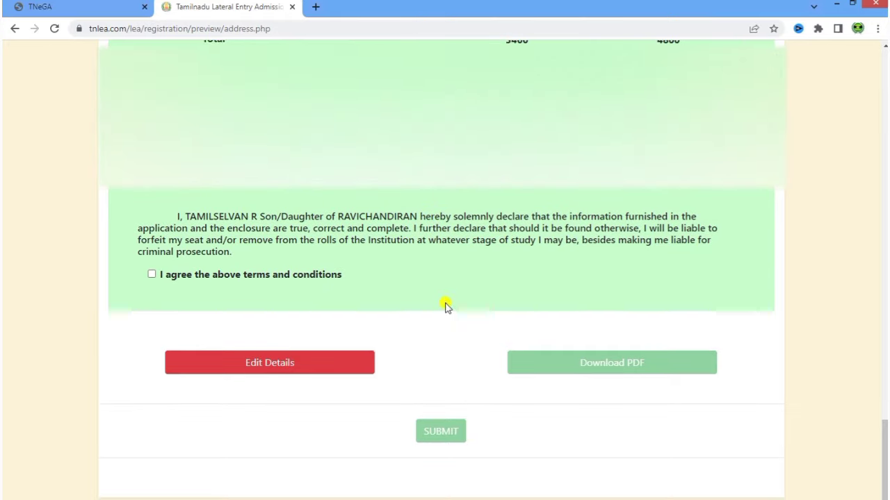
click(153, 275)
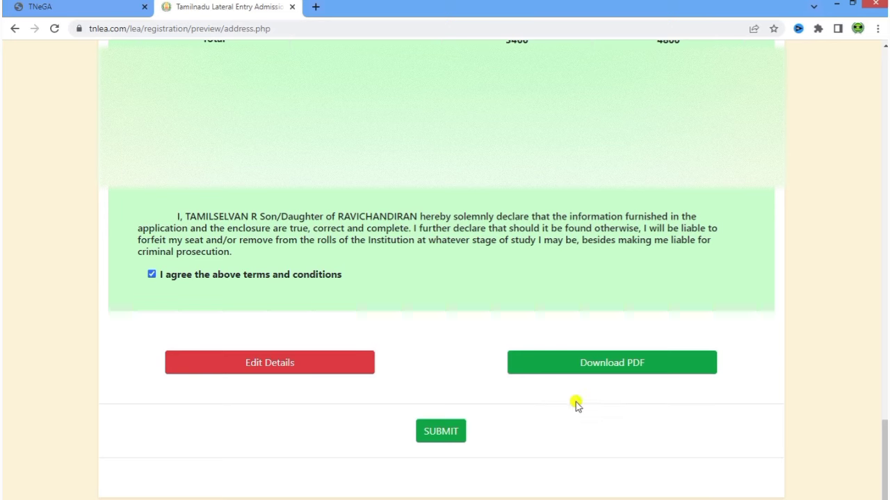
- Download the filled application as a PDF, review it, and close the PDF tab
click(583, 368)
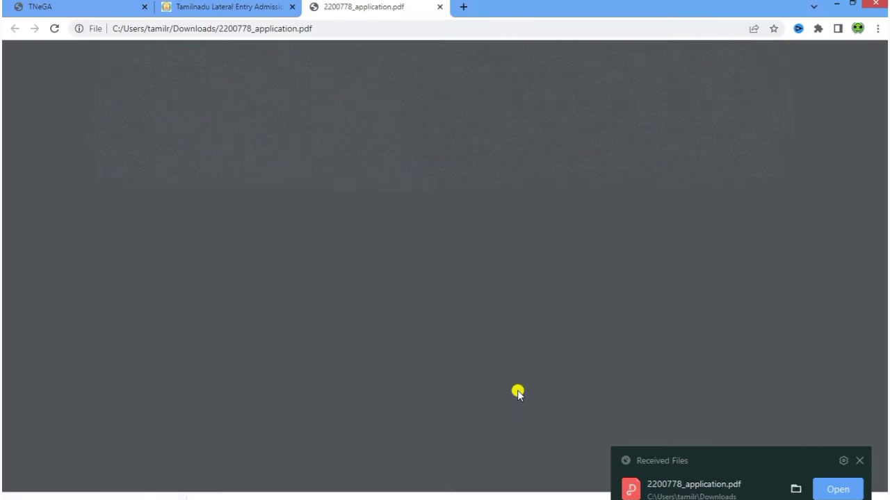
scroll(645, 318, down, 15)
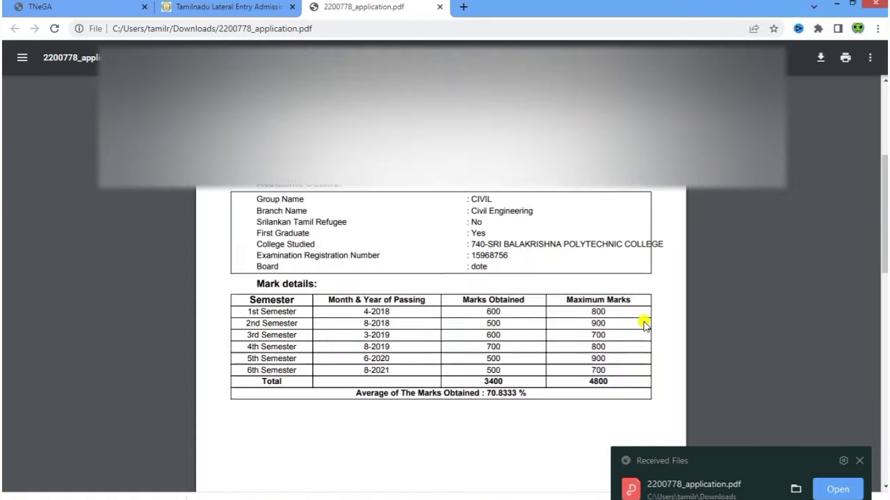
click(440, 6)
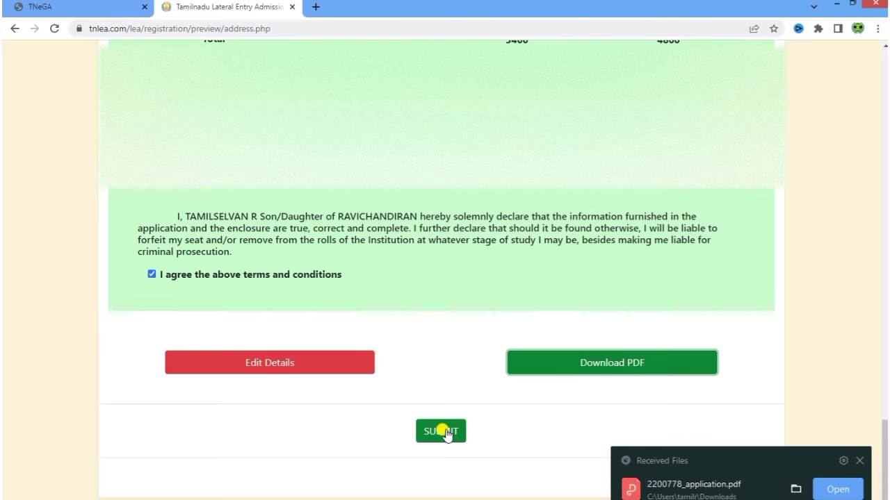
- Submit the previewed application and view the Important Dates on the portal home page
click(443, 432)
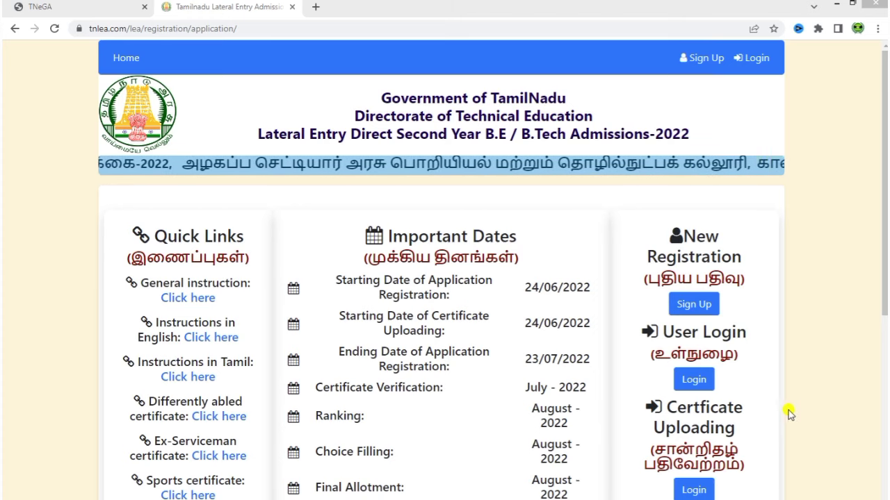
scroll(800, 417, down, 1)
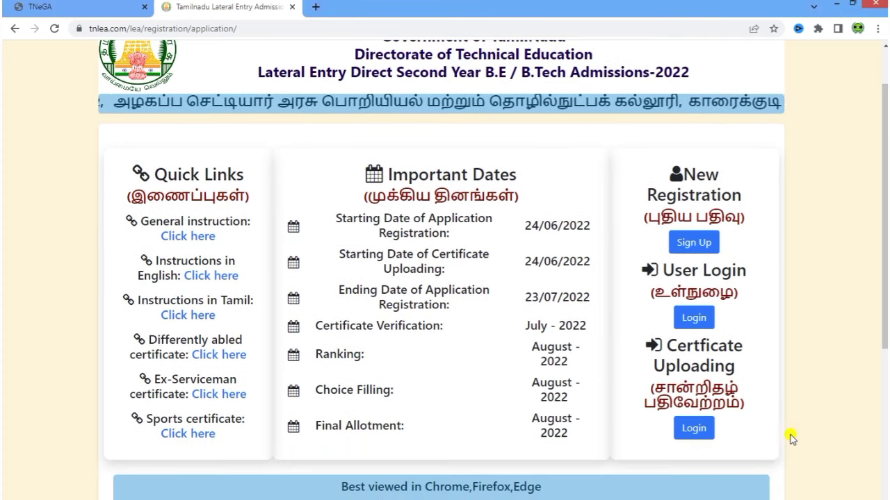
- Sign in via Certificate Uploading and review the certificates marked To be uploaded
click(691, 431)
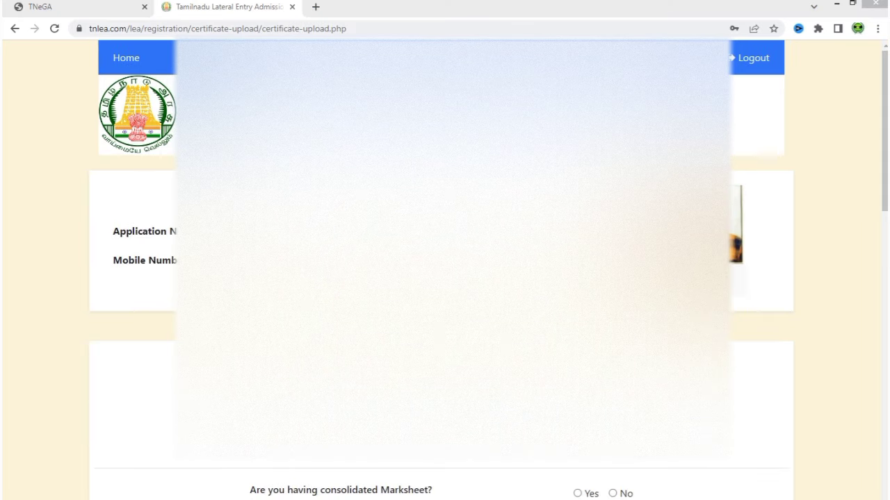
click(731, 369)
scroll(731, 370, down, 4)
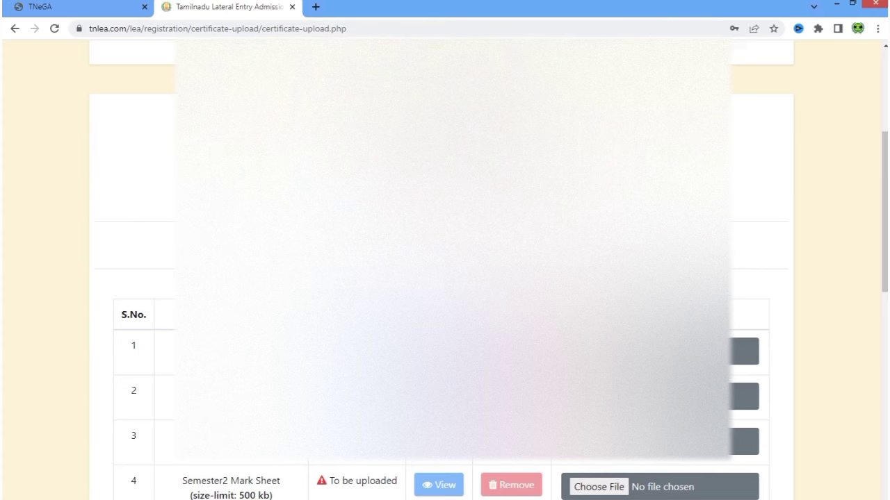
scroll(445, 278, down, 7)
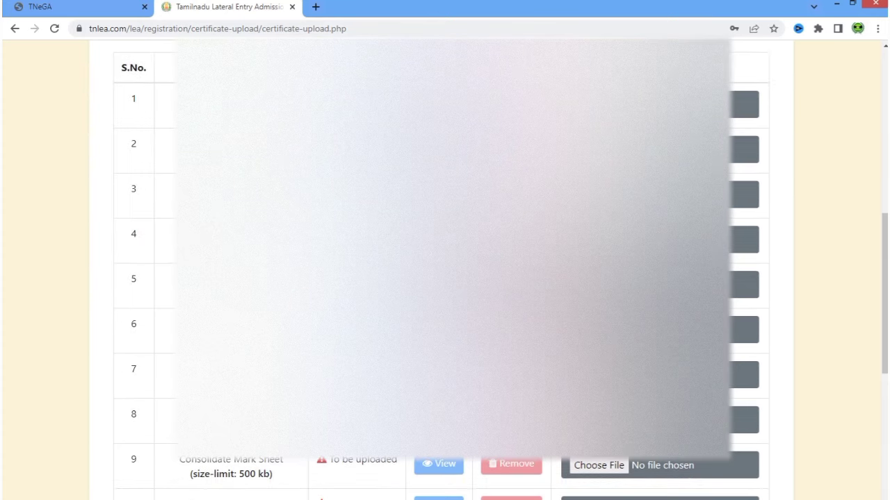